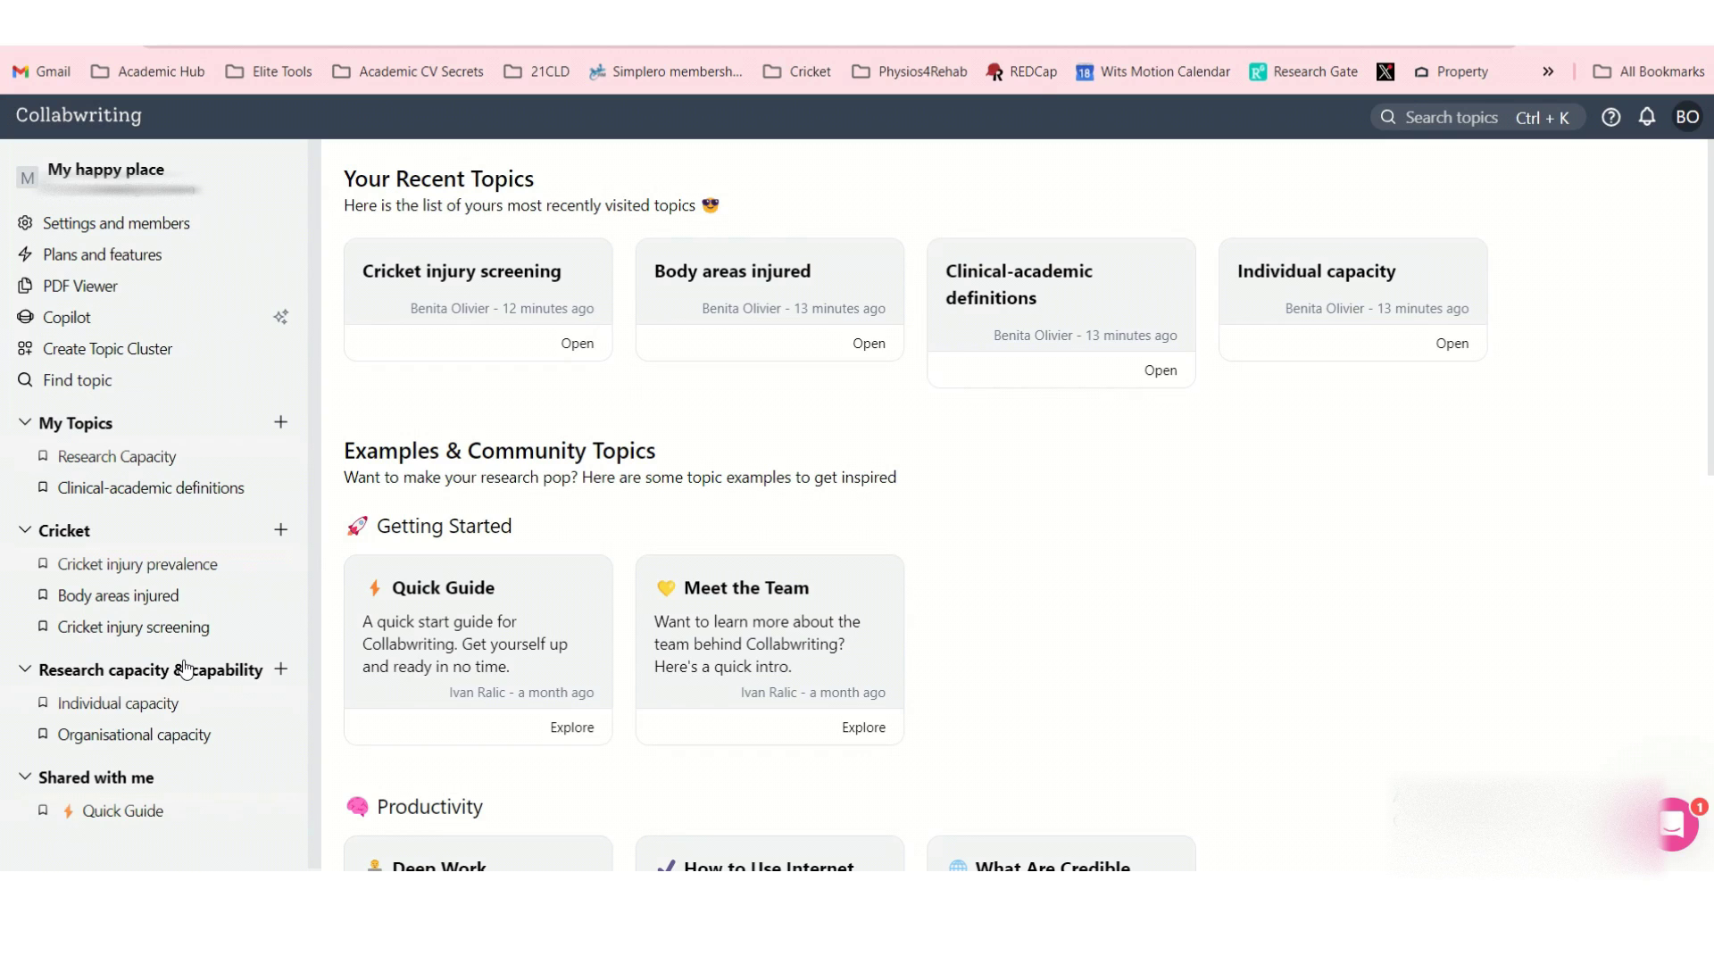
- View the plans and features comparison and the PDF Viewer, and return to the workspace home
left_click(139, 258)
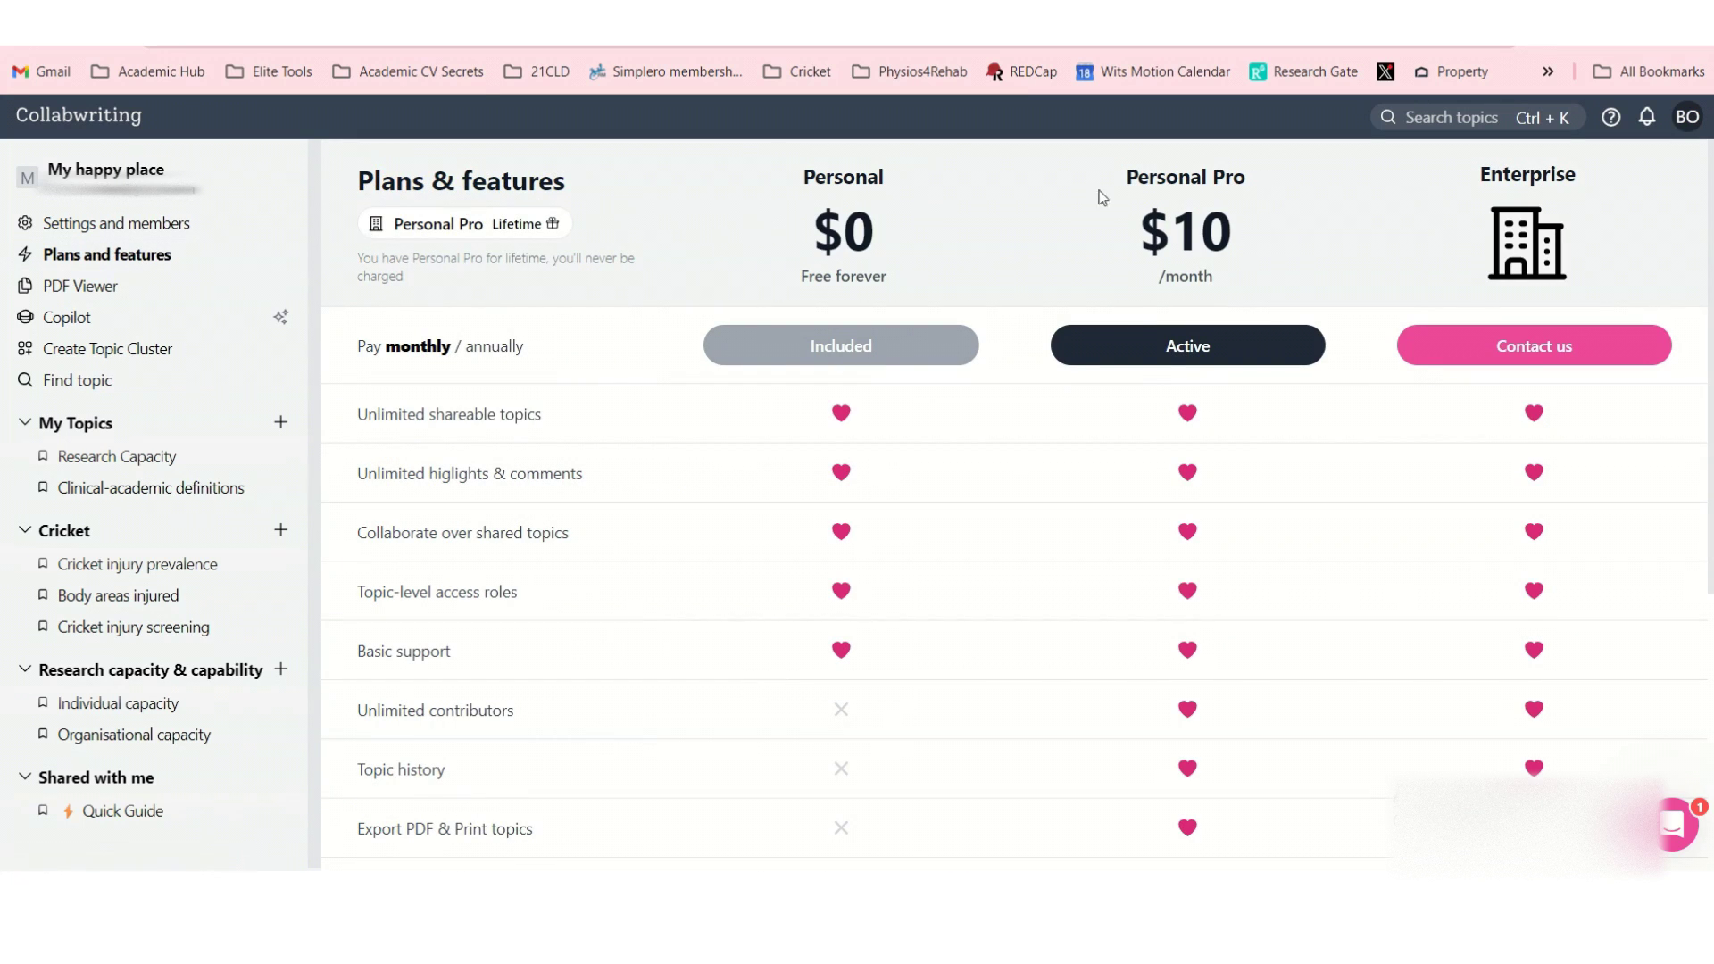
left_click(134, 290)
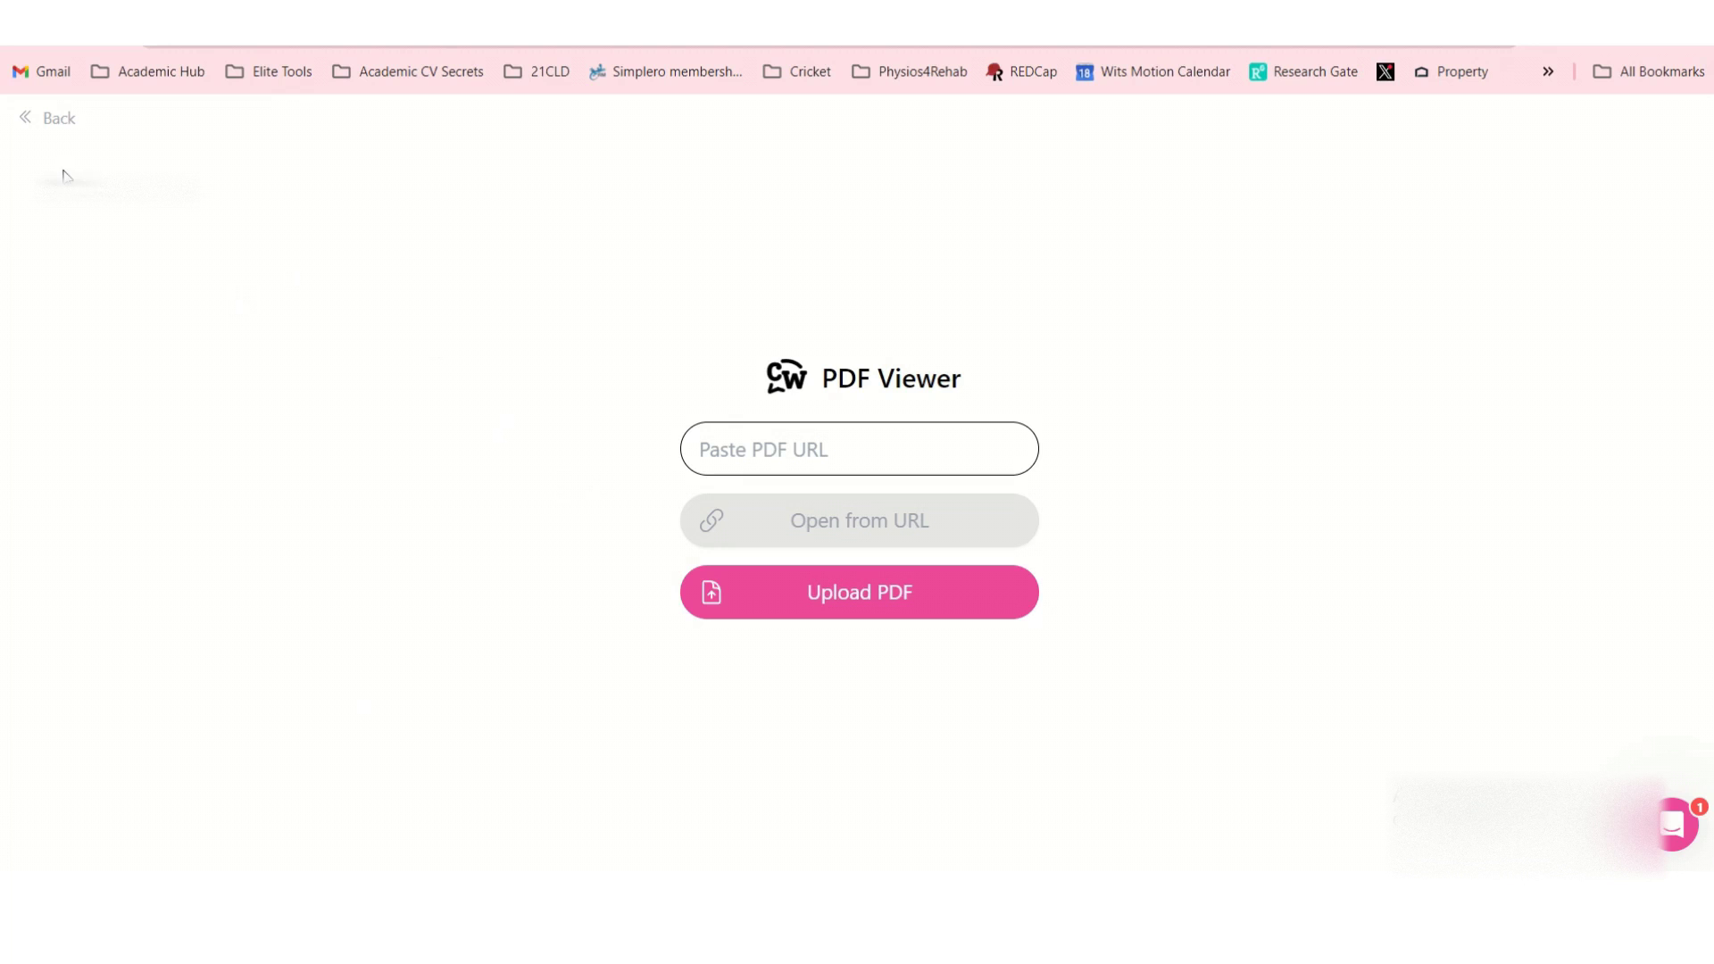
left_click(51, 125)
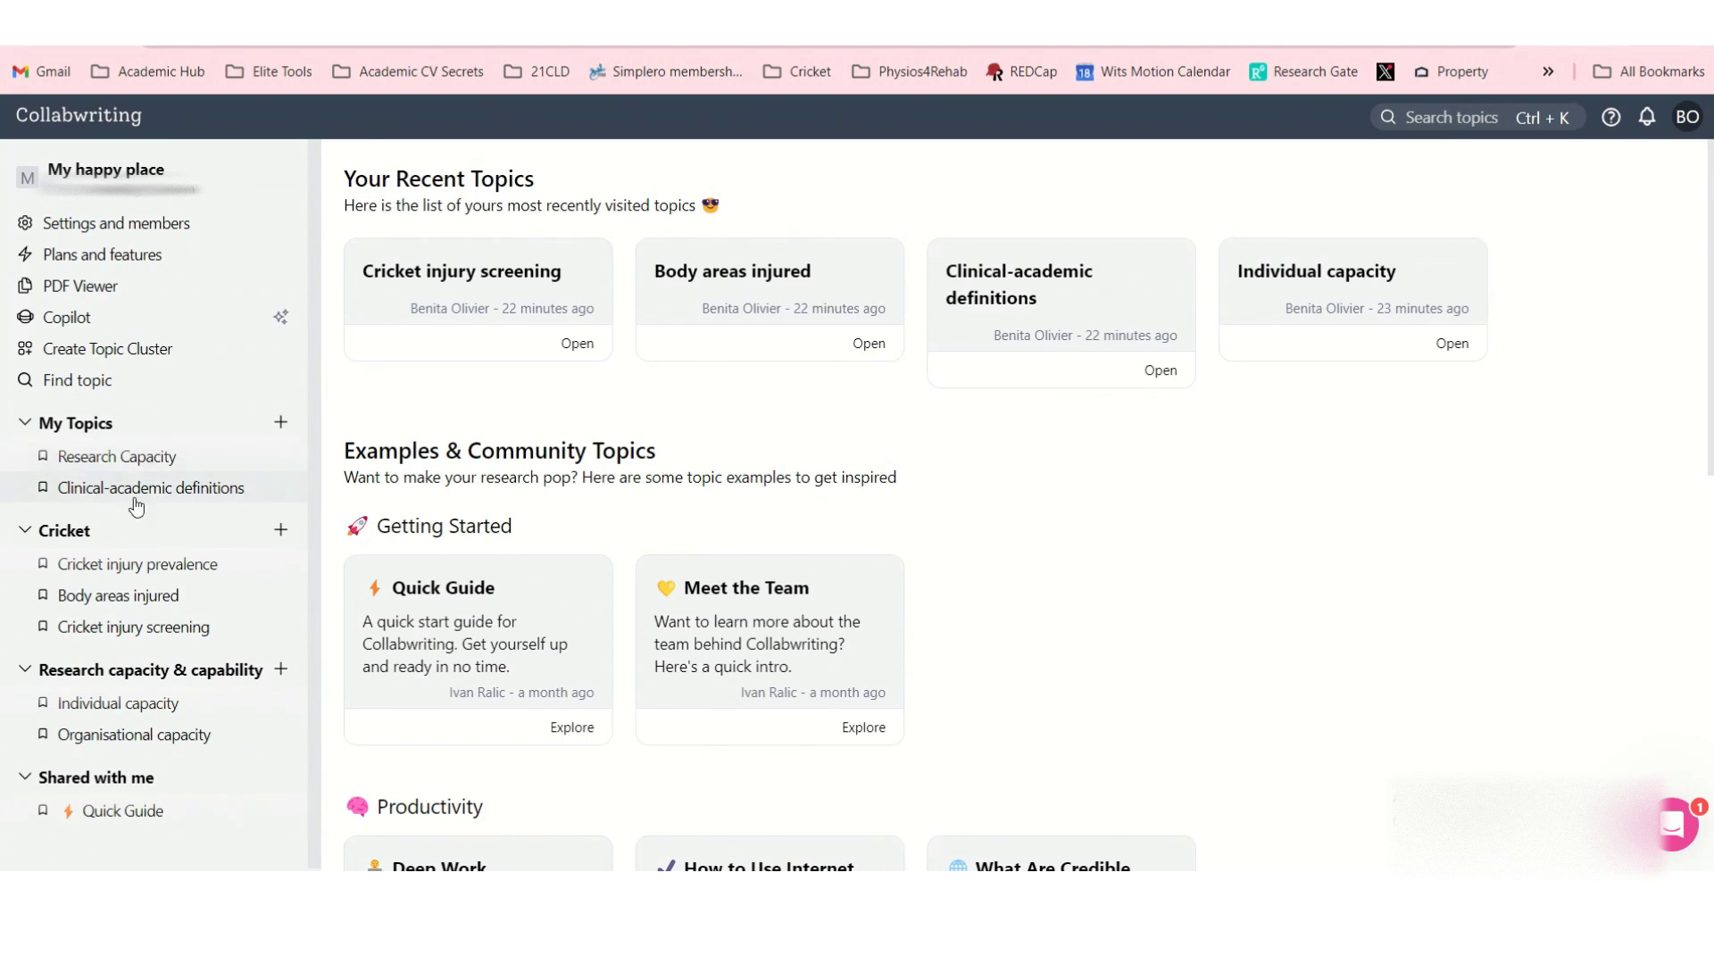
- Move the Clinical-academic definitions and Research Capacity topics from My Topics into the Research capacity & capability cluster
left_click_drag(163, 494, 168, 683)
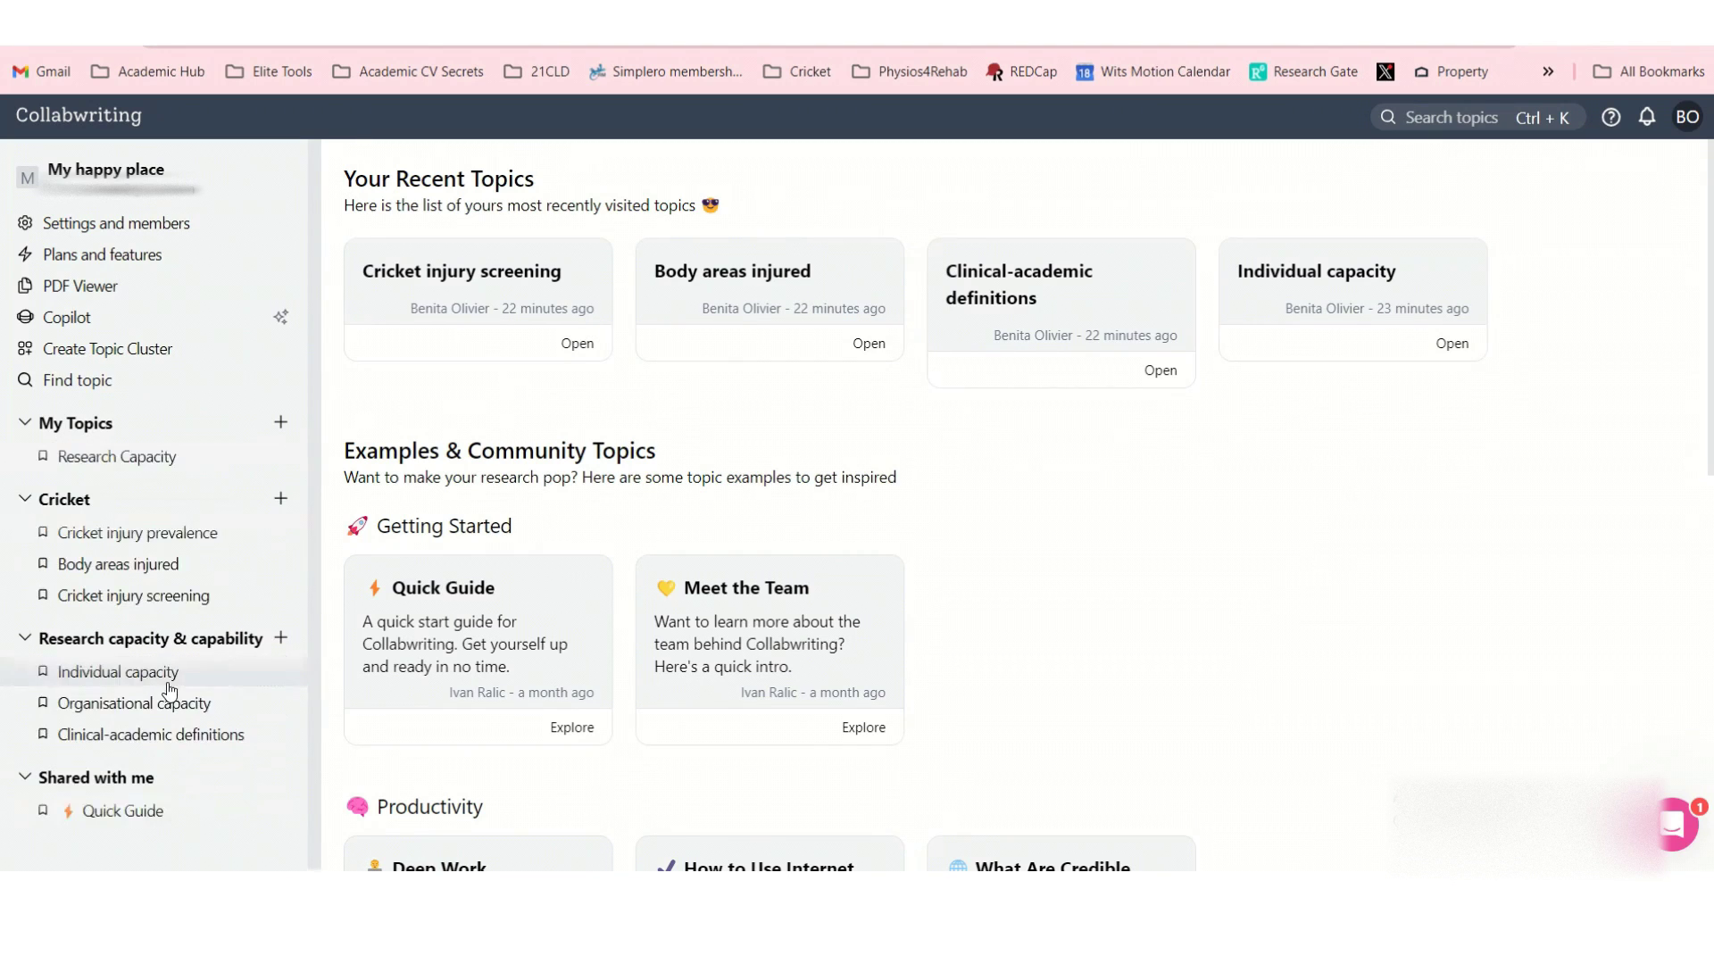
left_click_drag(137, 465, 161, 705)
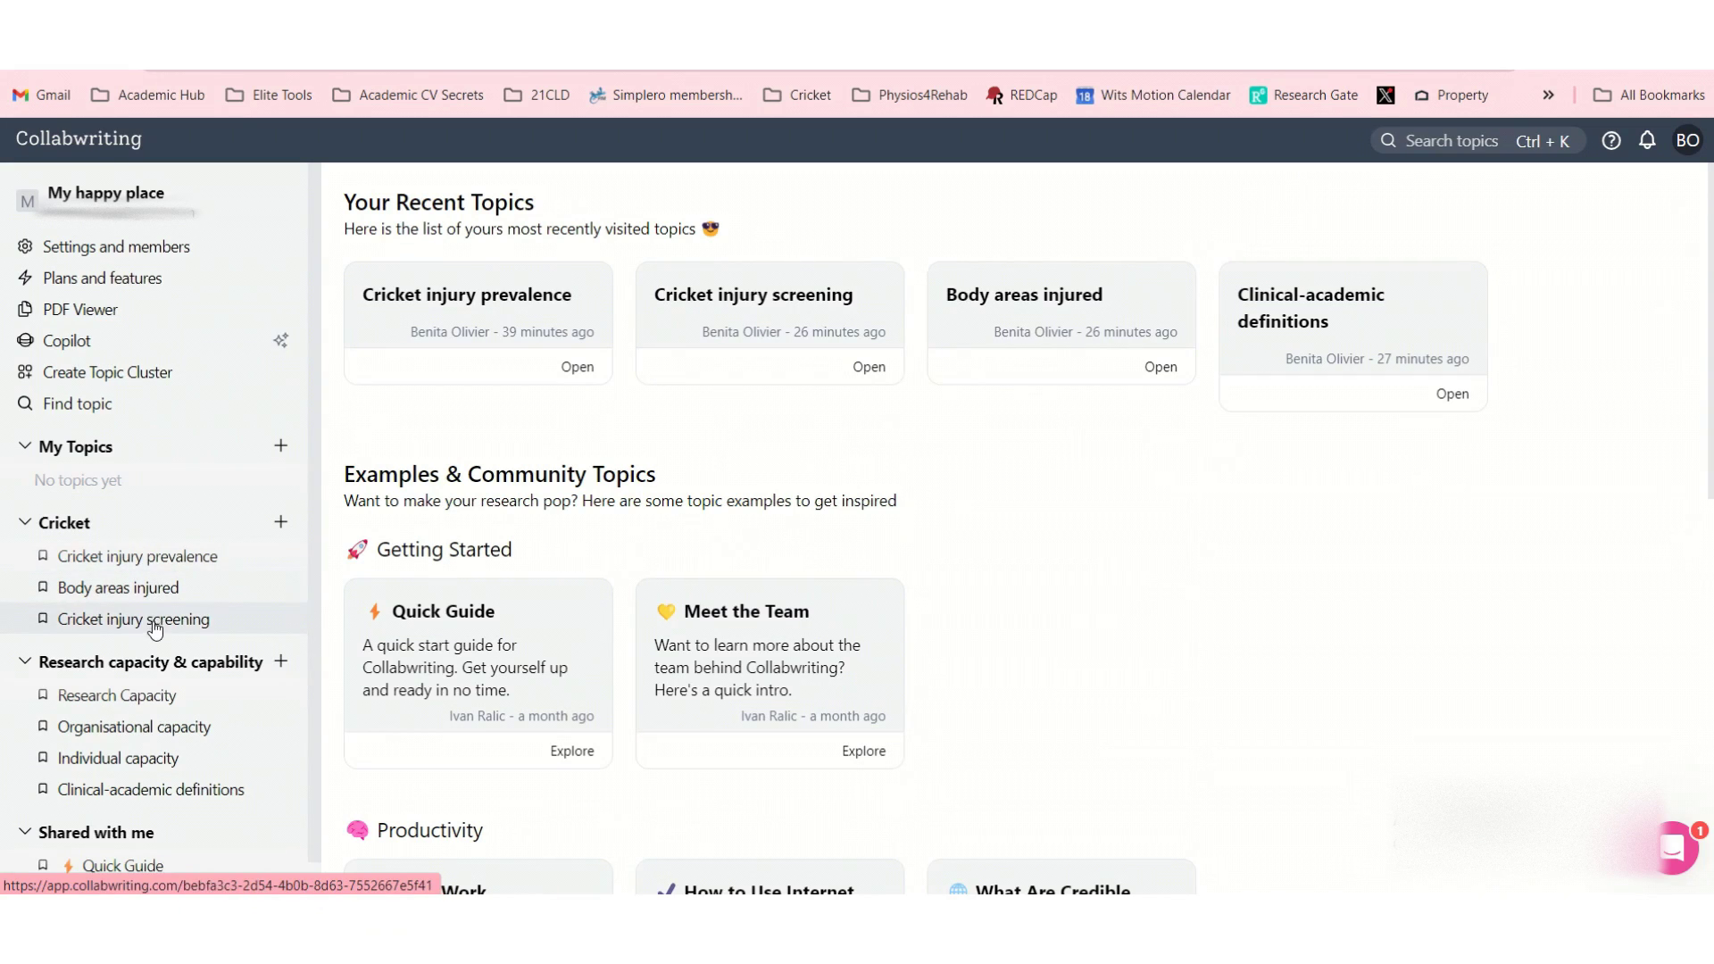
- Ask Copilot "What is the prevalence of injury in cricket?" and save the resulting snippets as a research topic
left_click(112, 348)
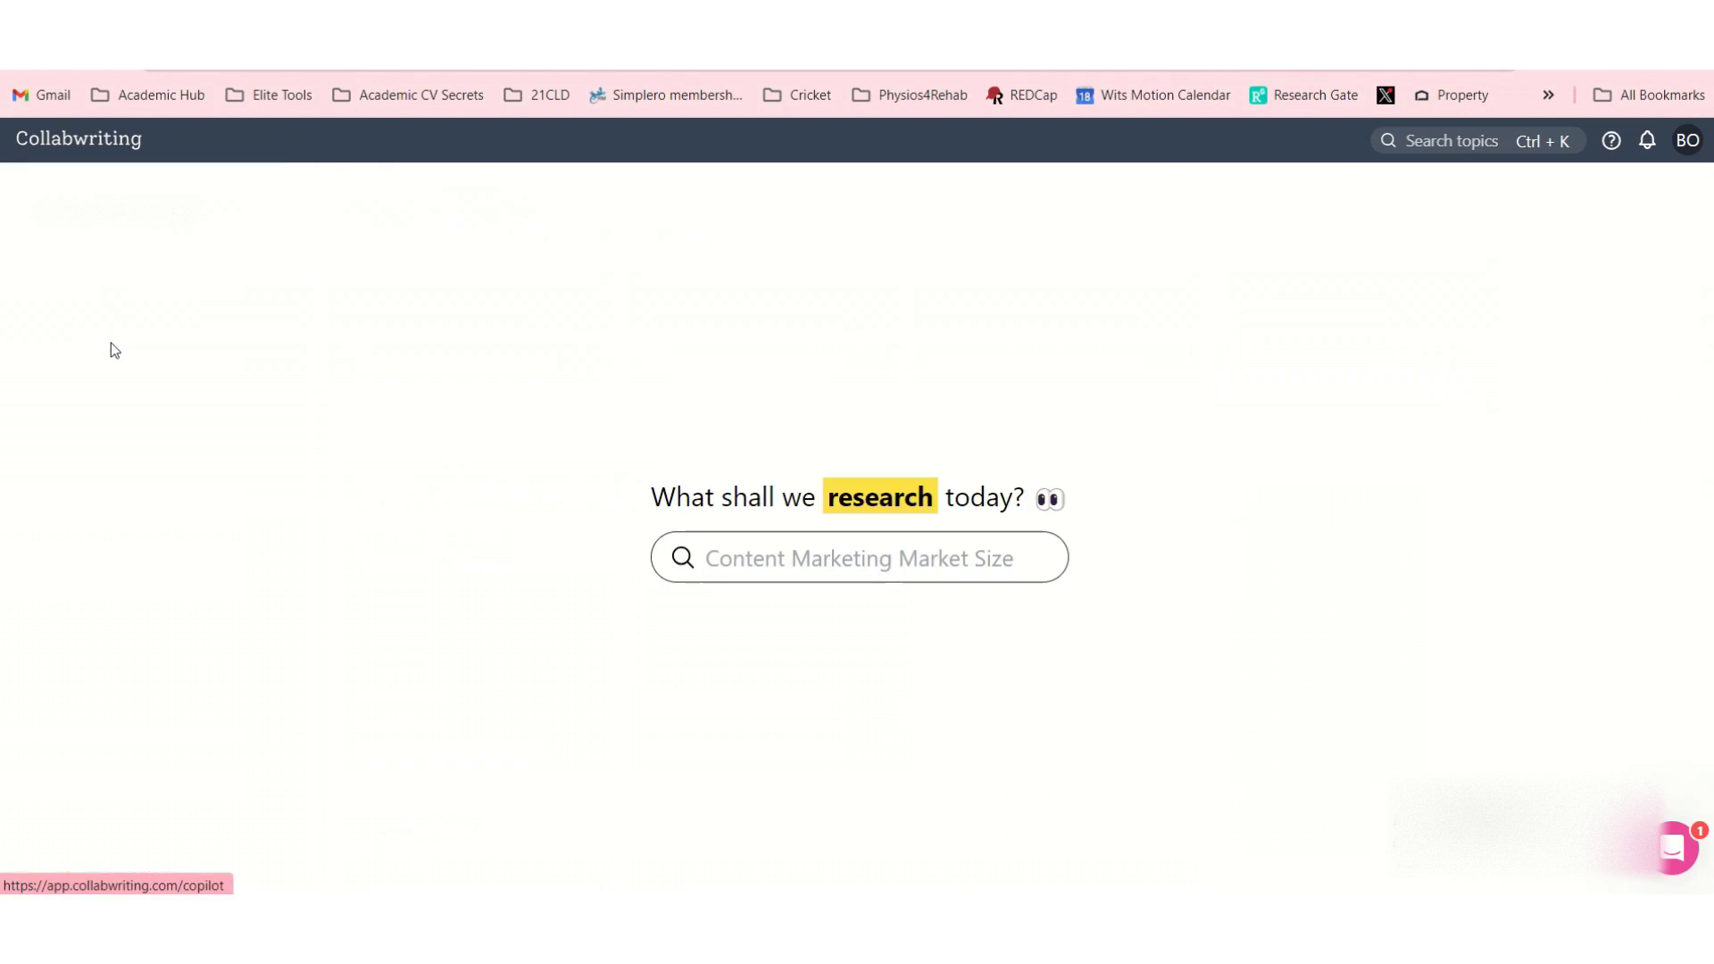
left_click(824, 565)
type("What is the pre")
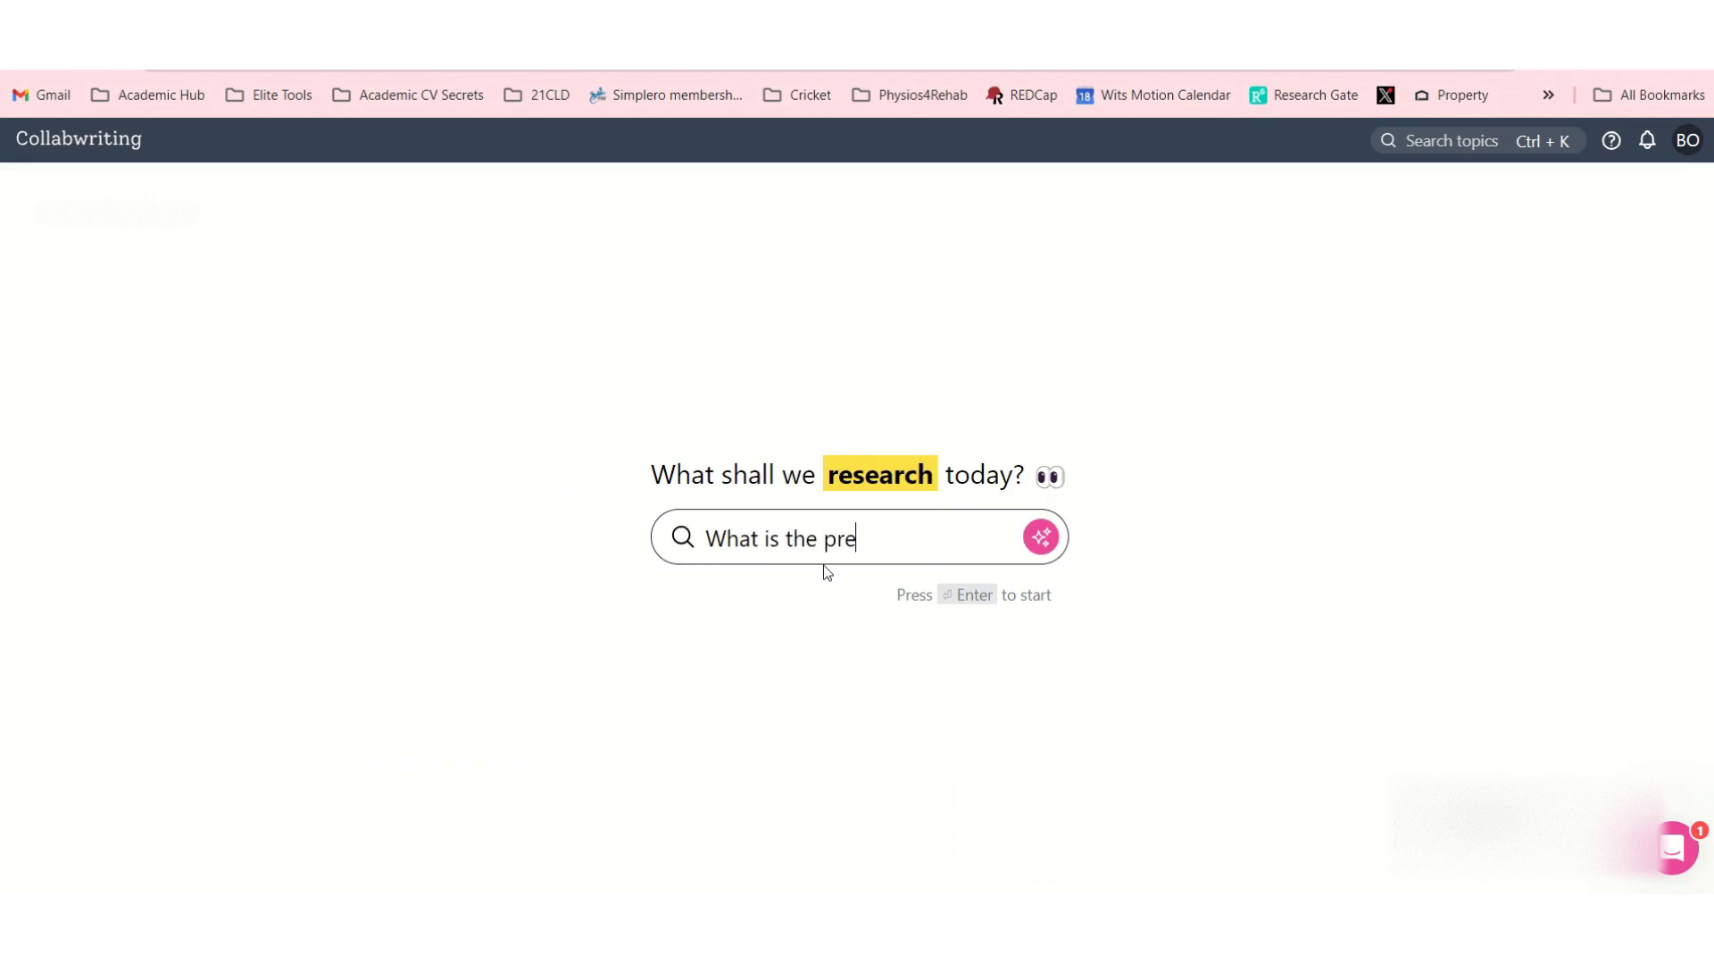
type("valence of injury in cricket?")
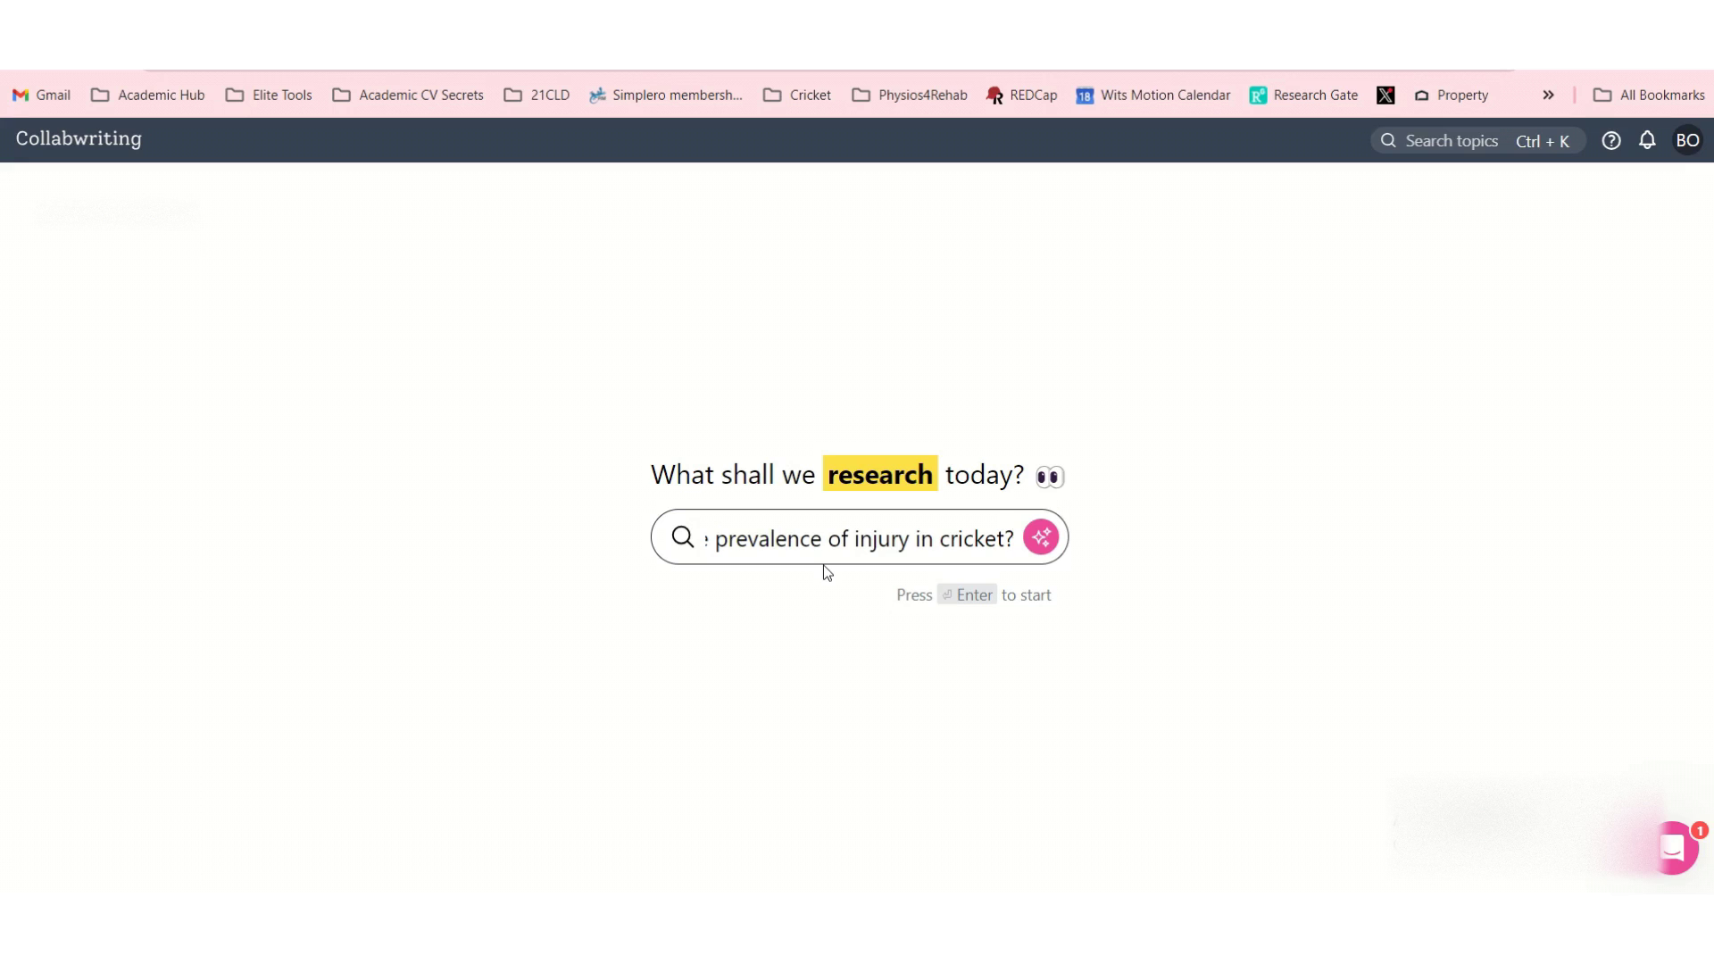
left_click(1042, 536)
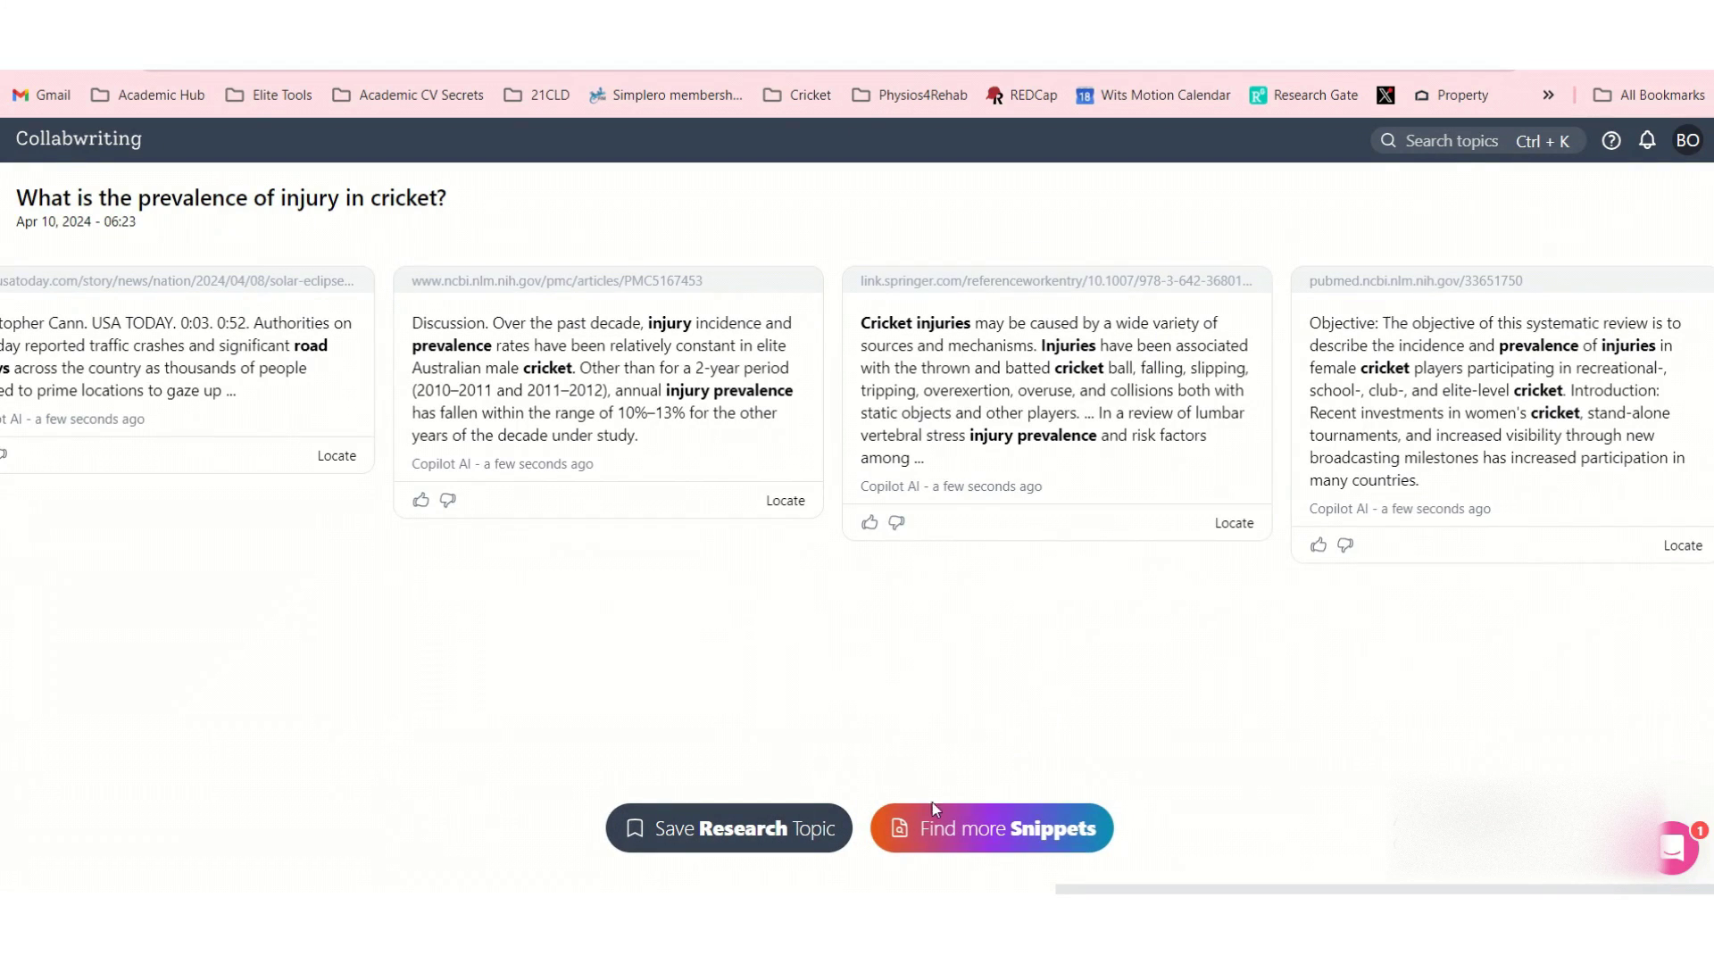
left_click(739, 829)
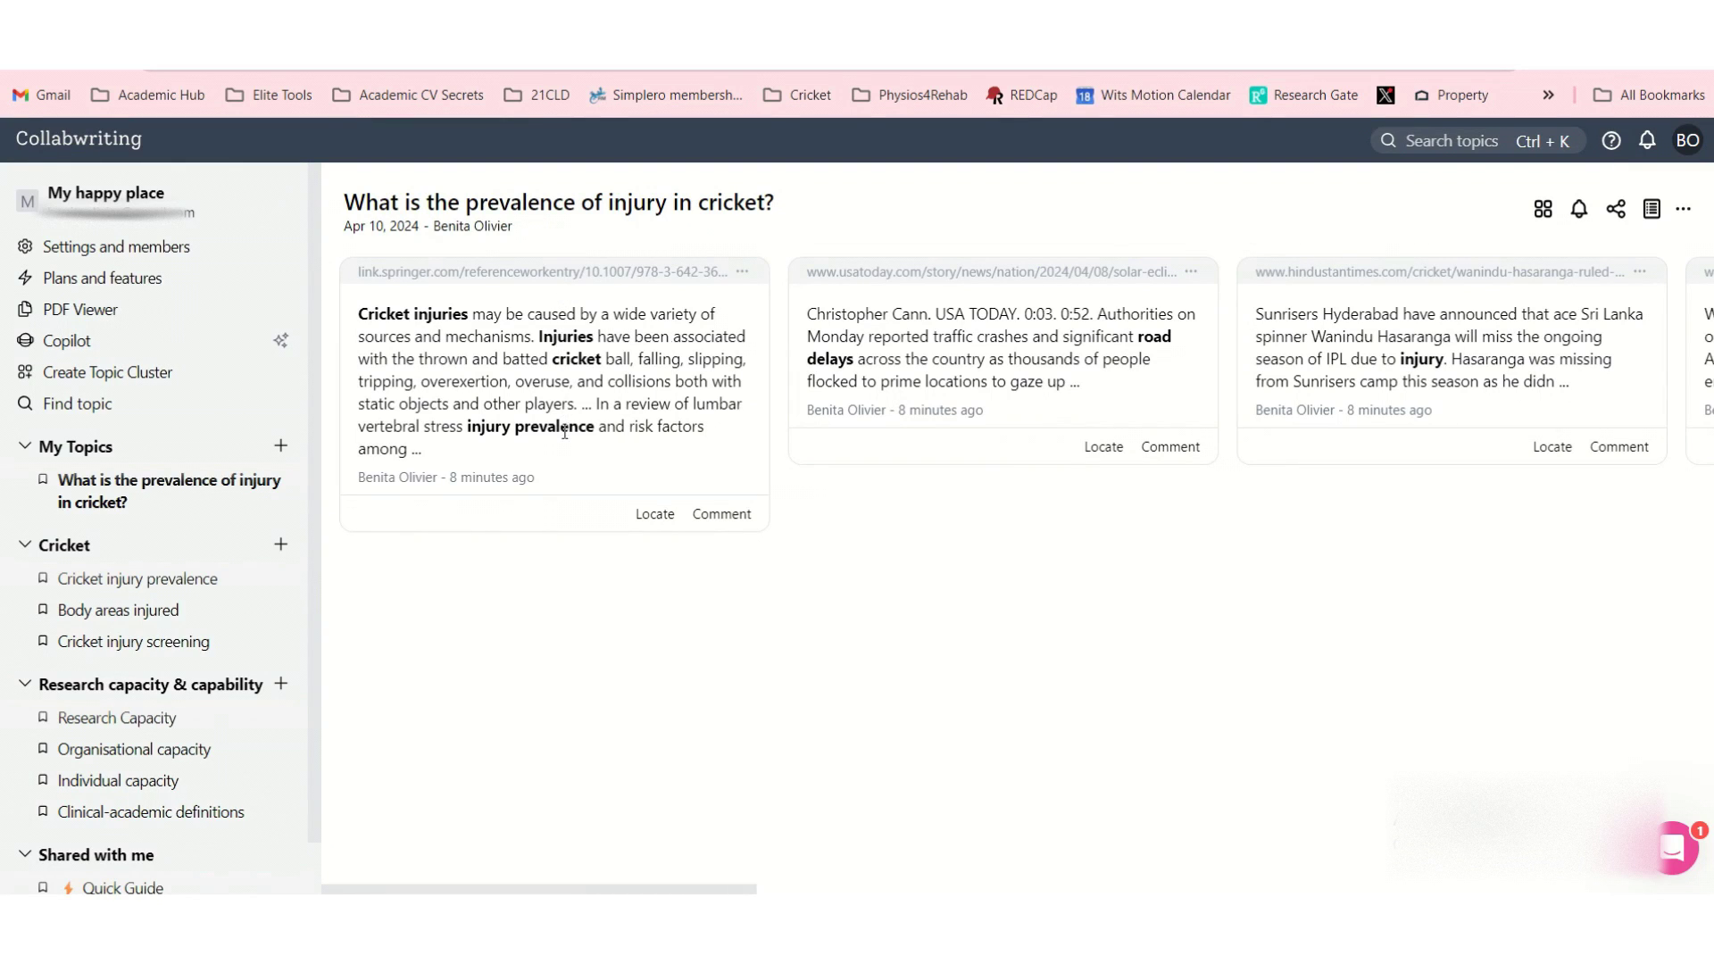
- Move the link.springer.com, bbc.co.uk and PMC7136799 snippets from the new research topic into the Cricket injury prevalence topic
left_click_drag(566, 275, 239, 582)
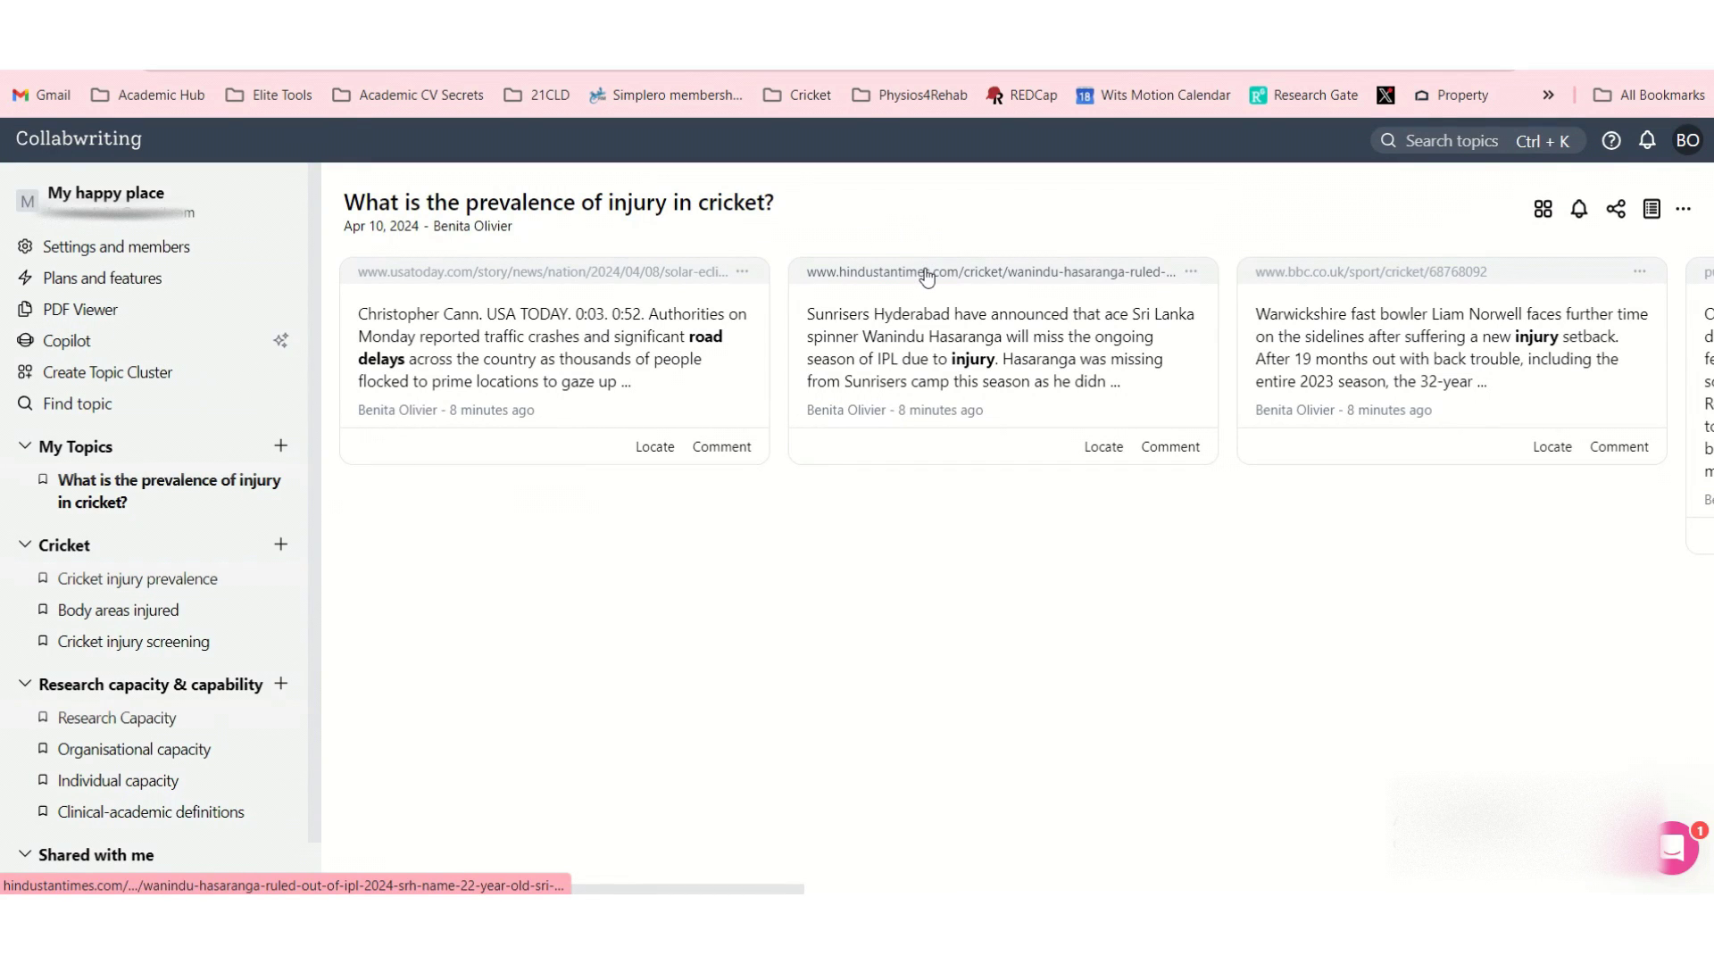
left_click_drag(1434, 279, 174, 582)
left_click_drag(783, 890, 1210, 890)
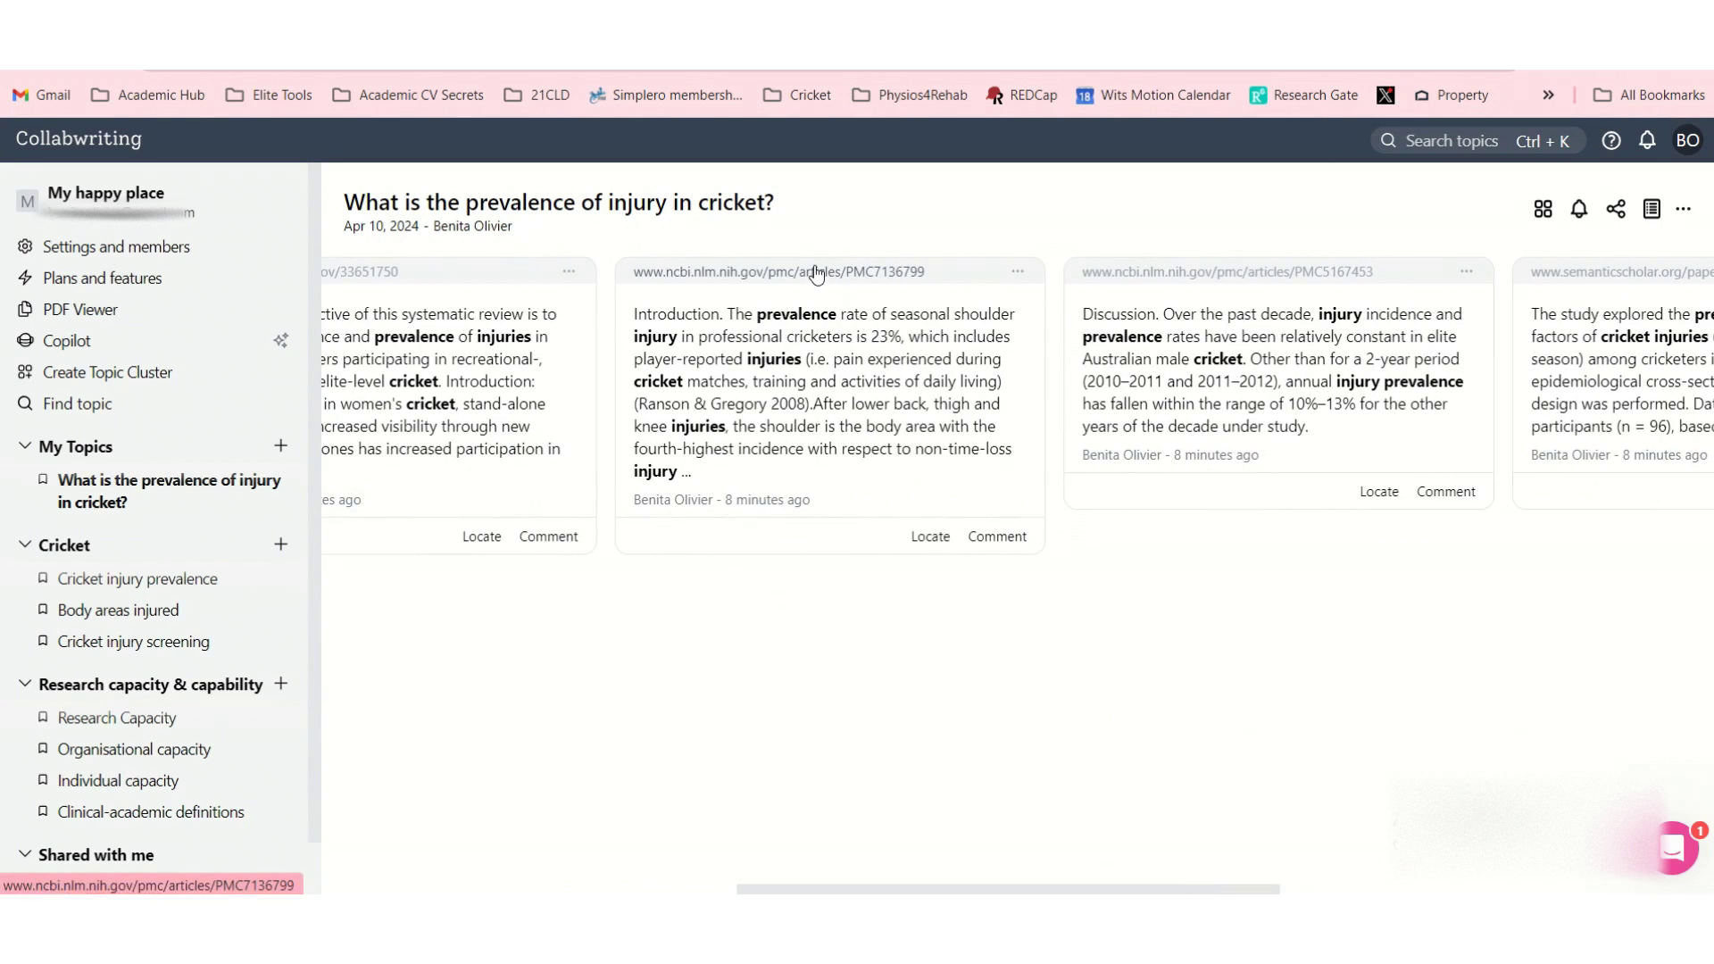
left_click_drag(816, 274, 181, 589)
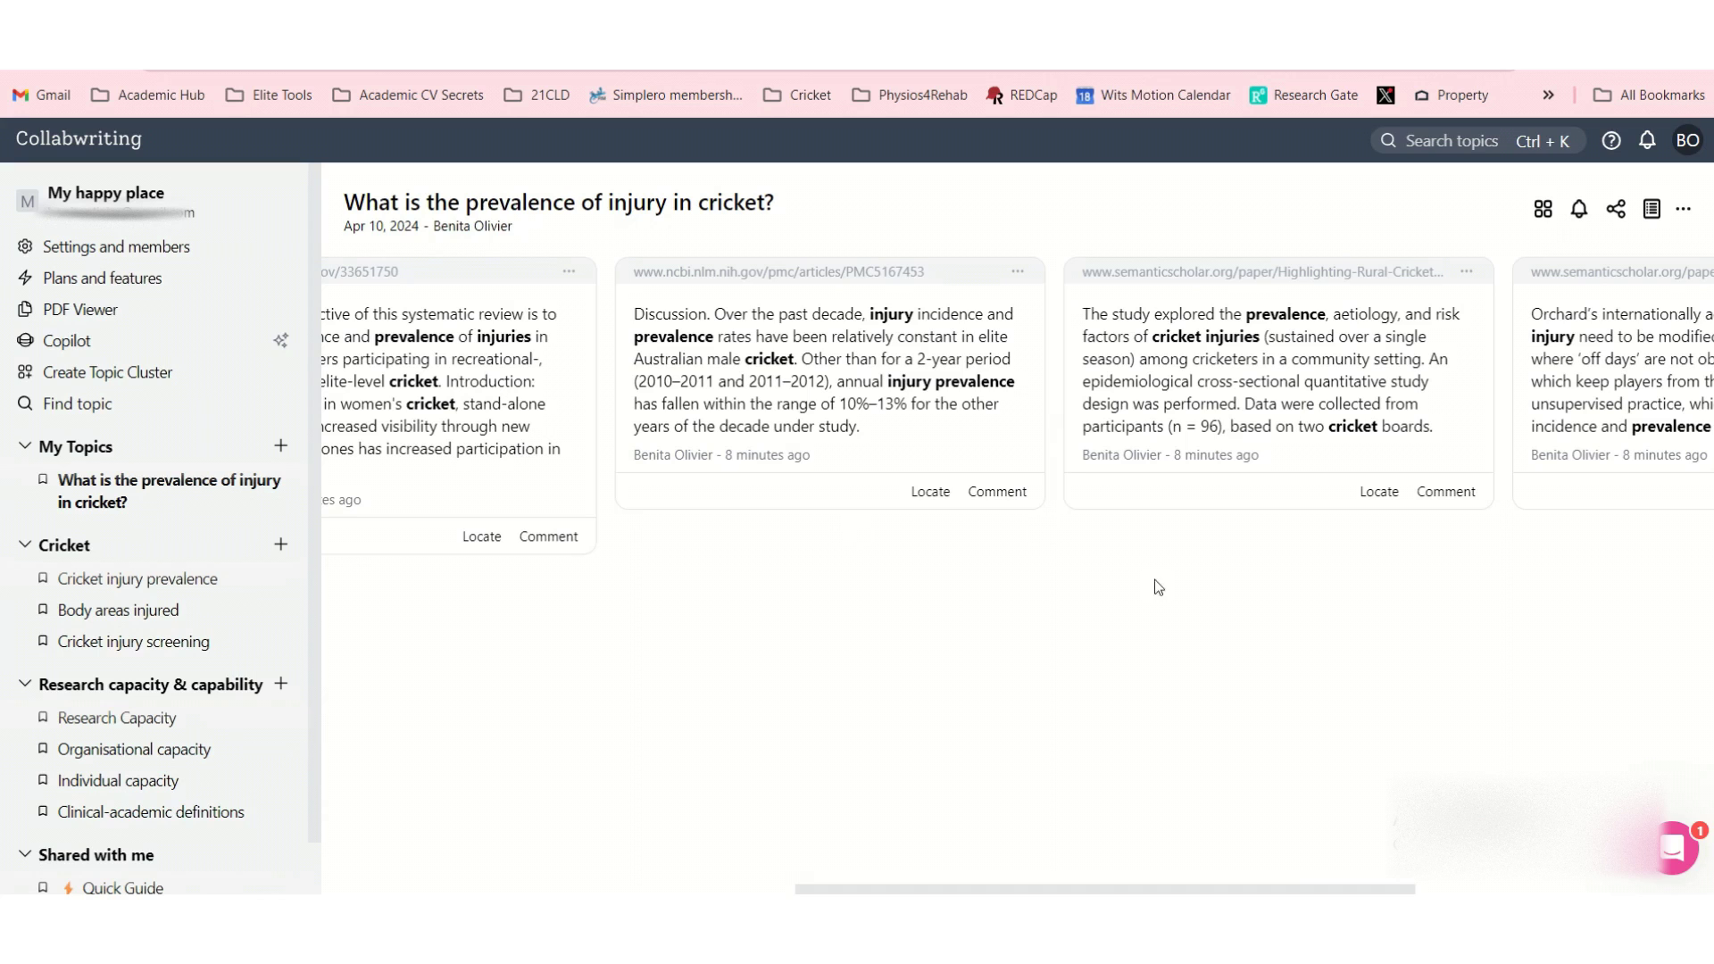
- Open the Cricket injury prevalence topic and look through its snippets
left_click(199, 582)
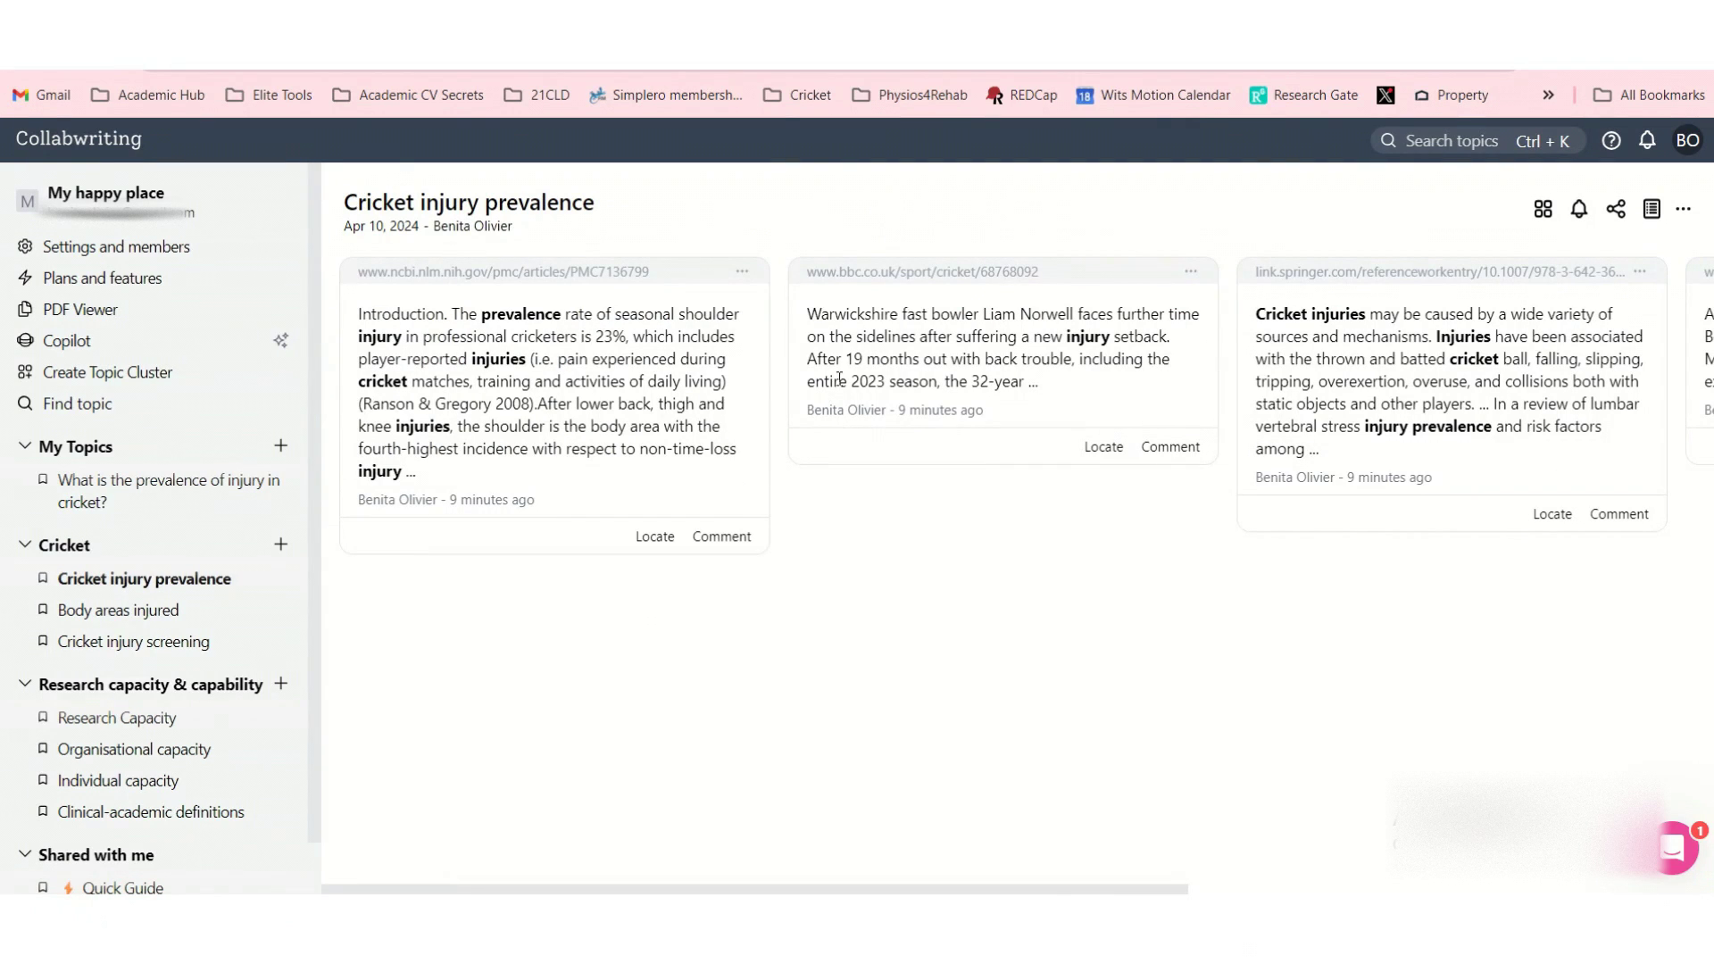
scroll(961, 884, "right", 5)
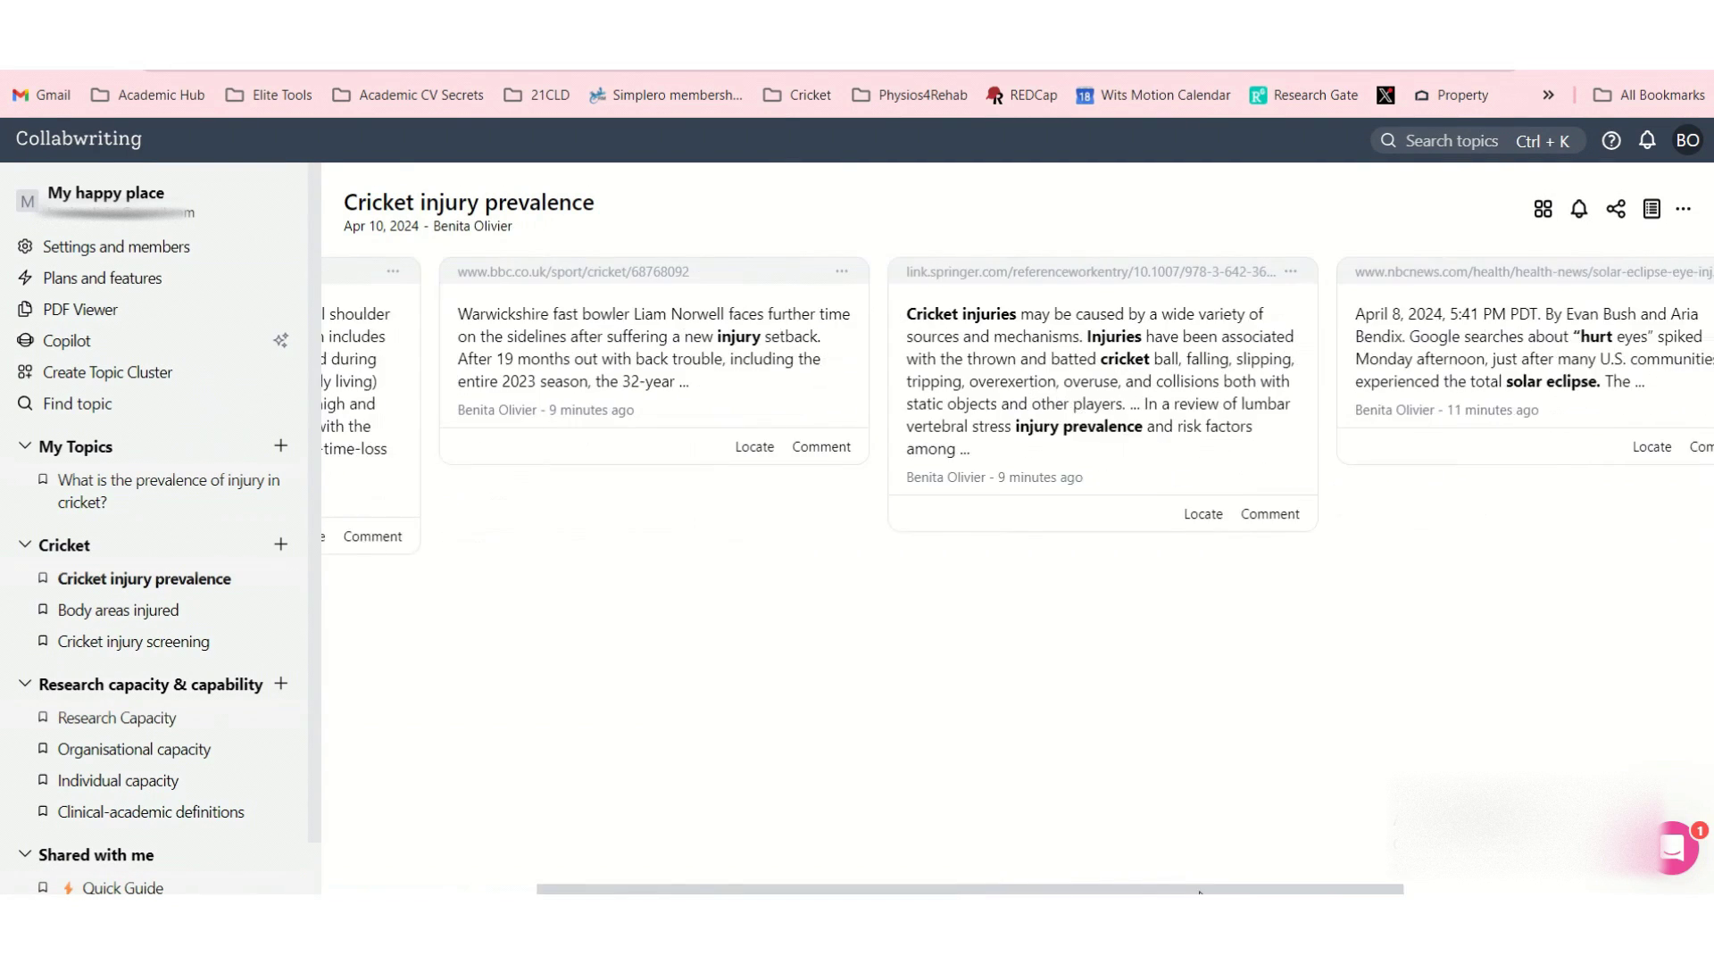
left_click_drag(1451, 884, 915, 850)
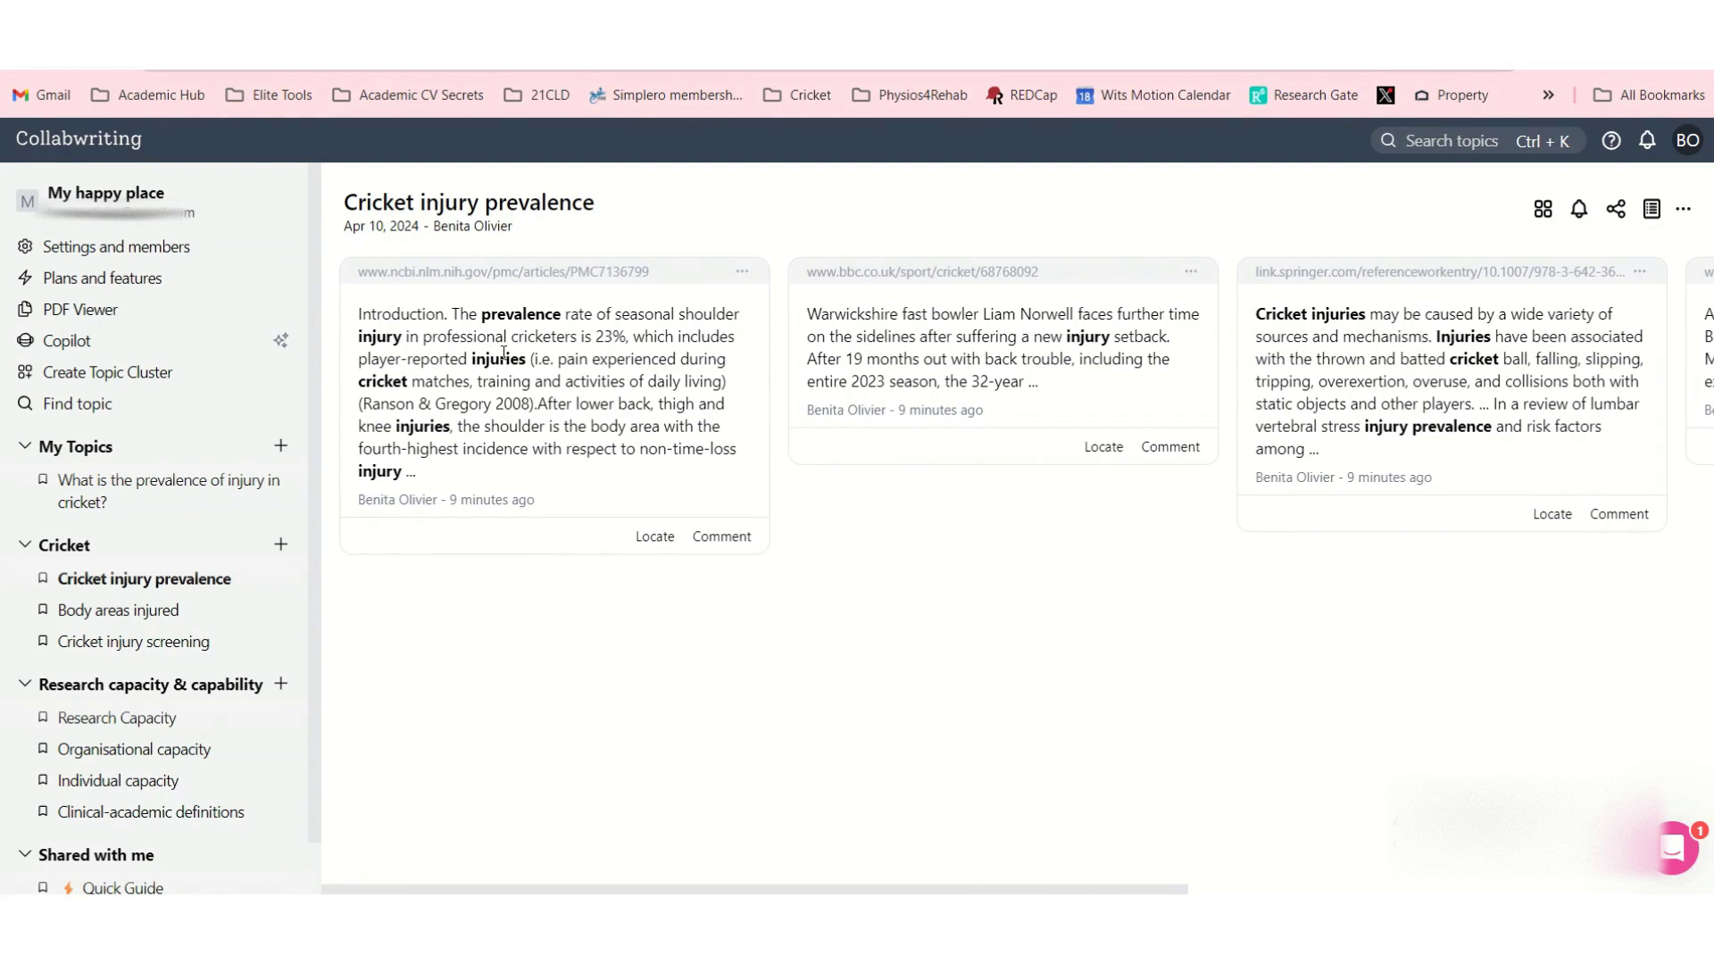
- Add the comment "Find full paper, look at prevalence calculation" to the PMC7136799 snippet
left_click(723, 536)
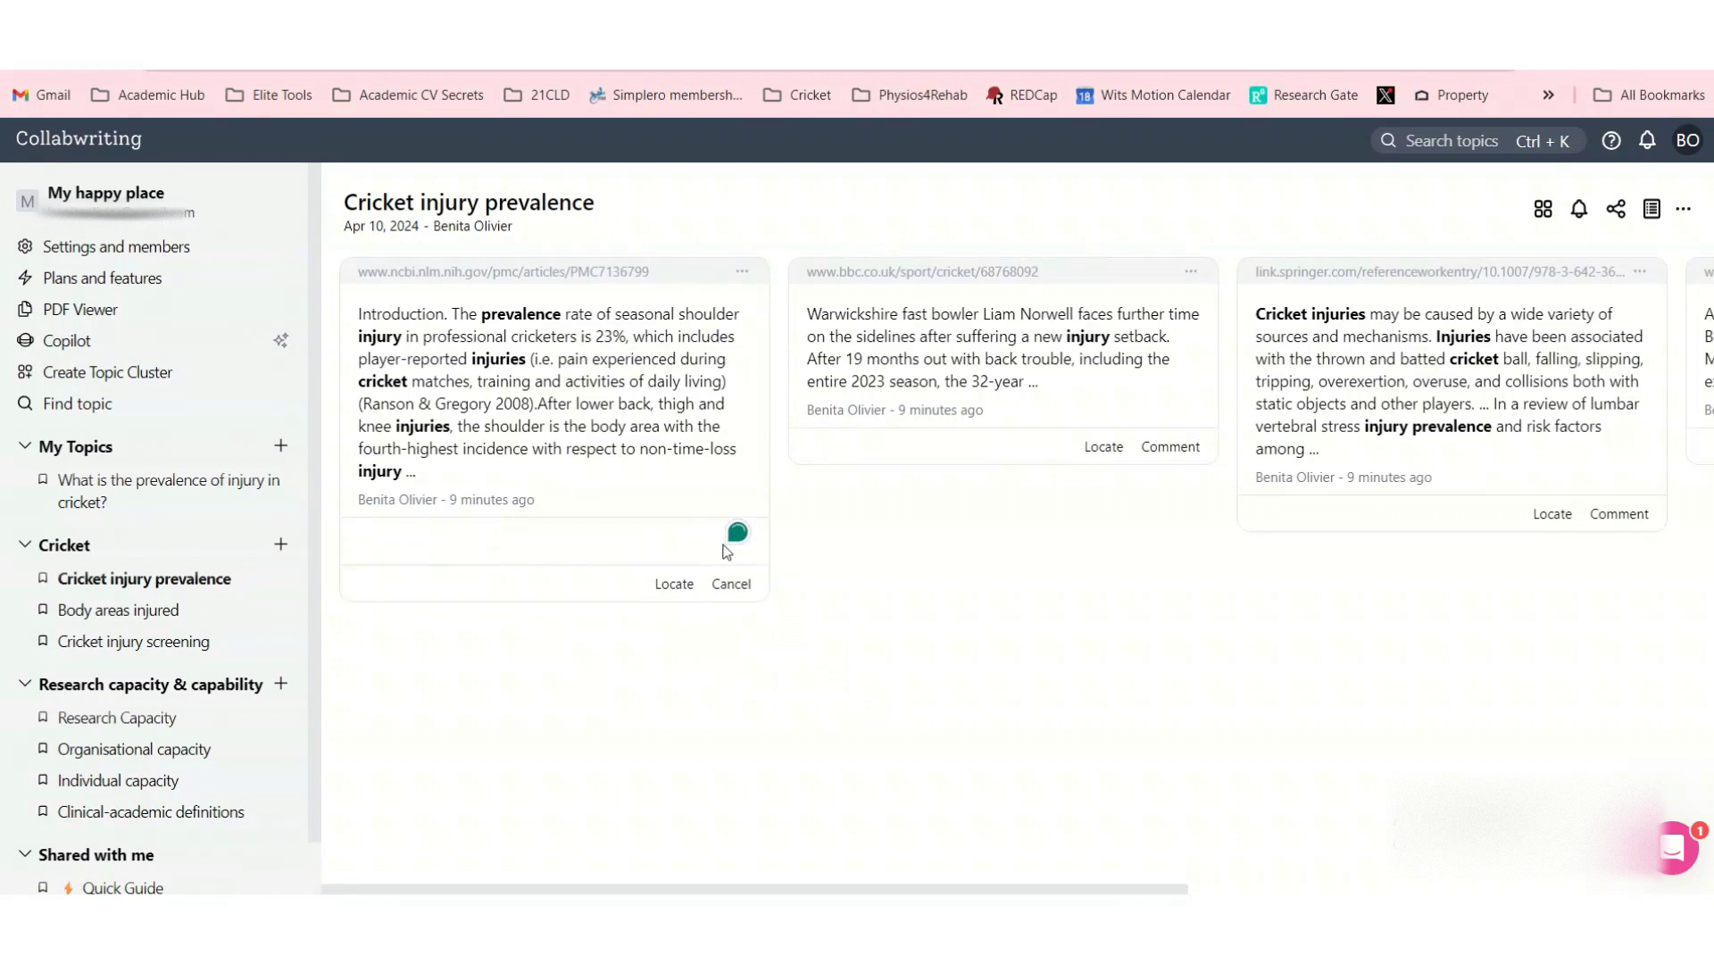
type("Find full paper, look at prevalen")
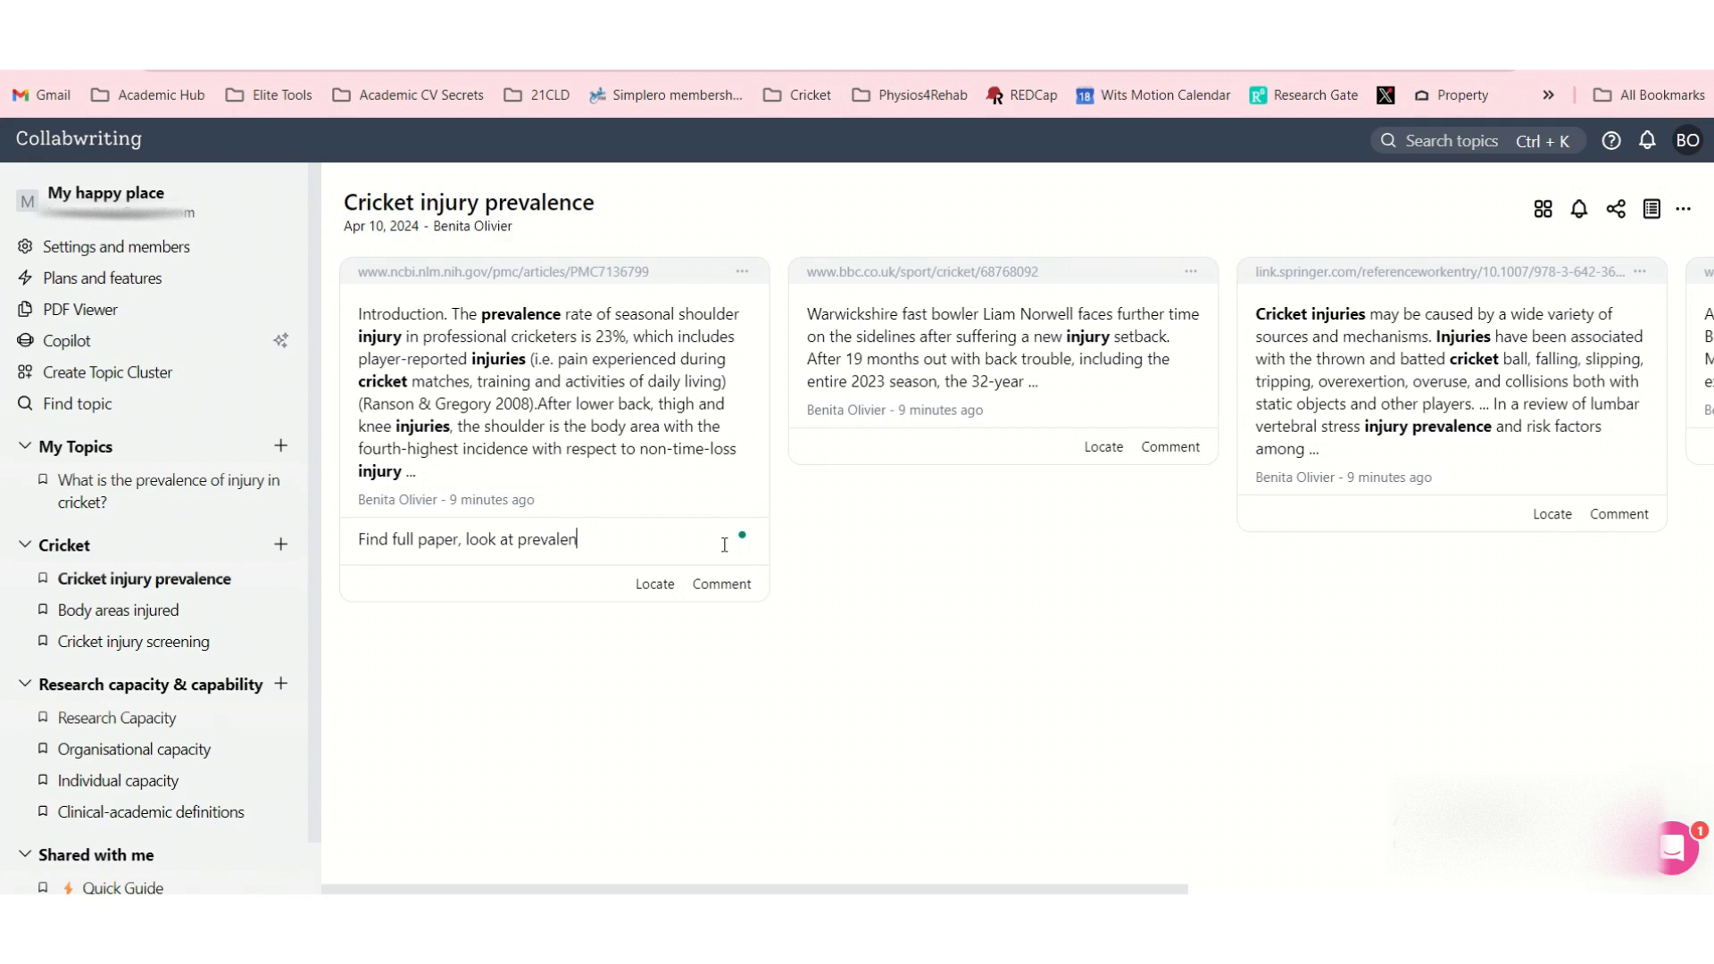
type("ce calculation")
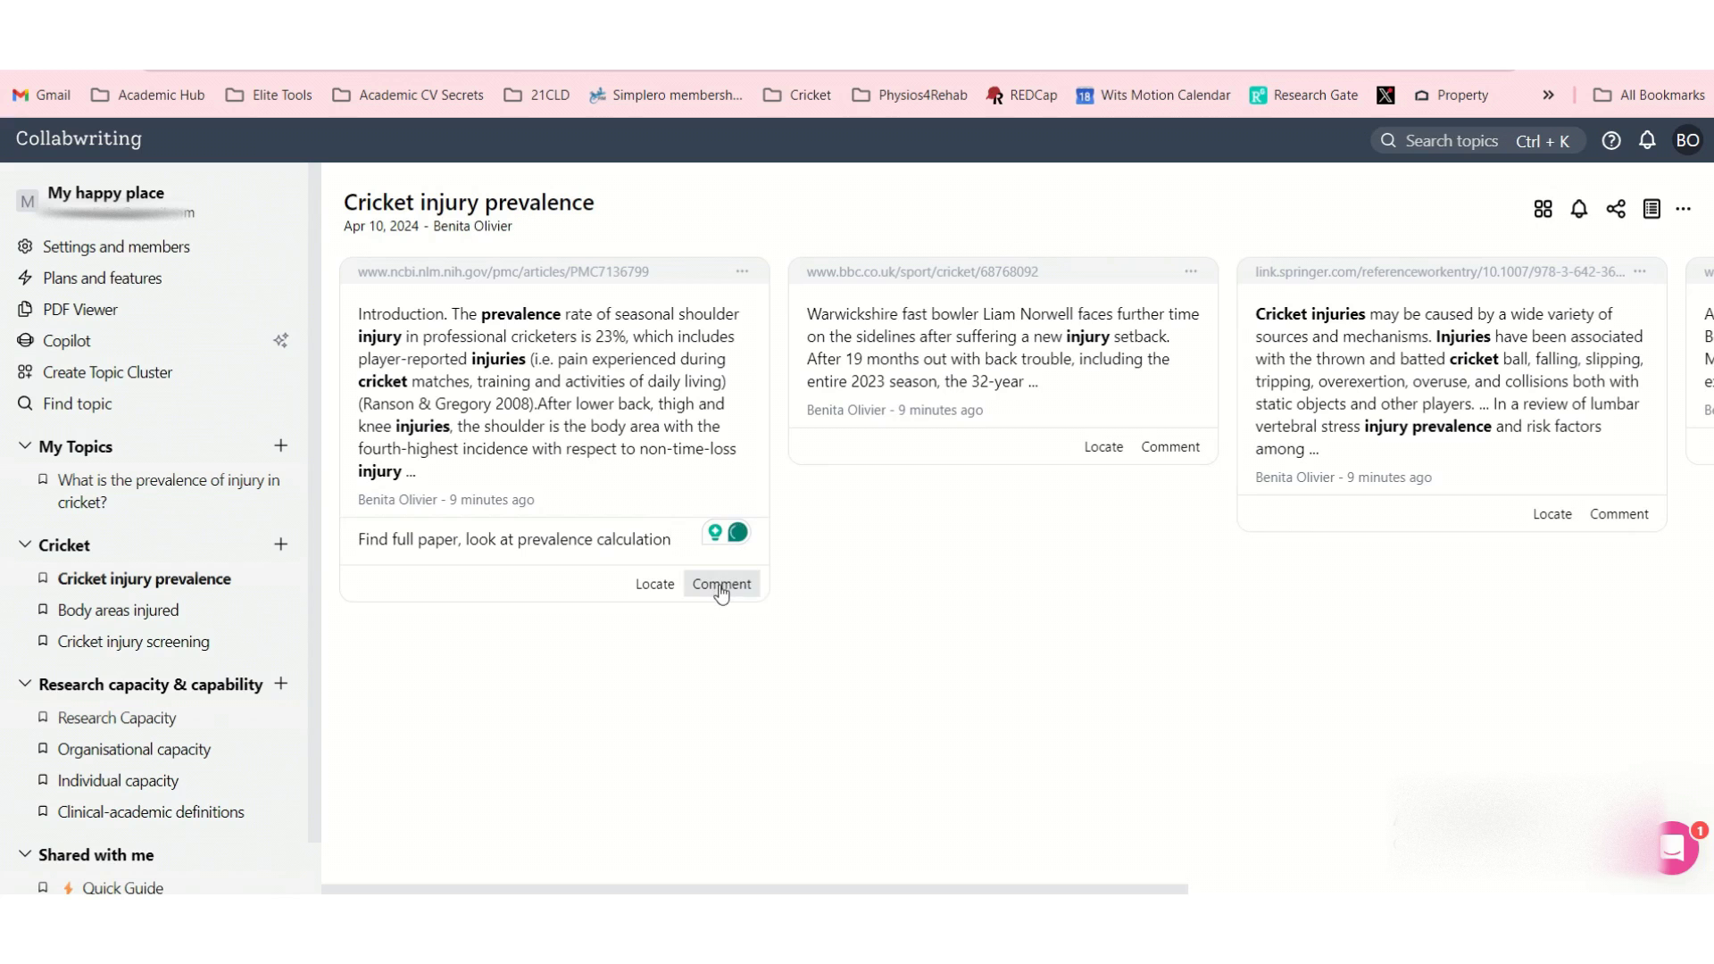
left_click(721, 584)
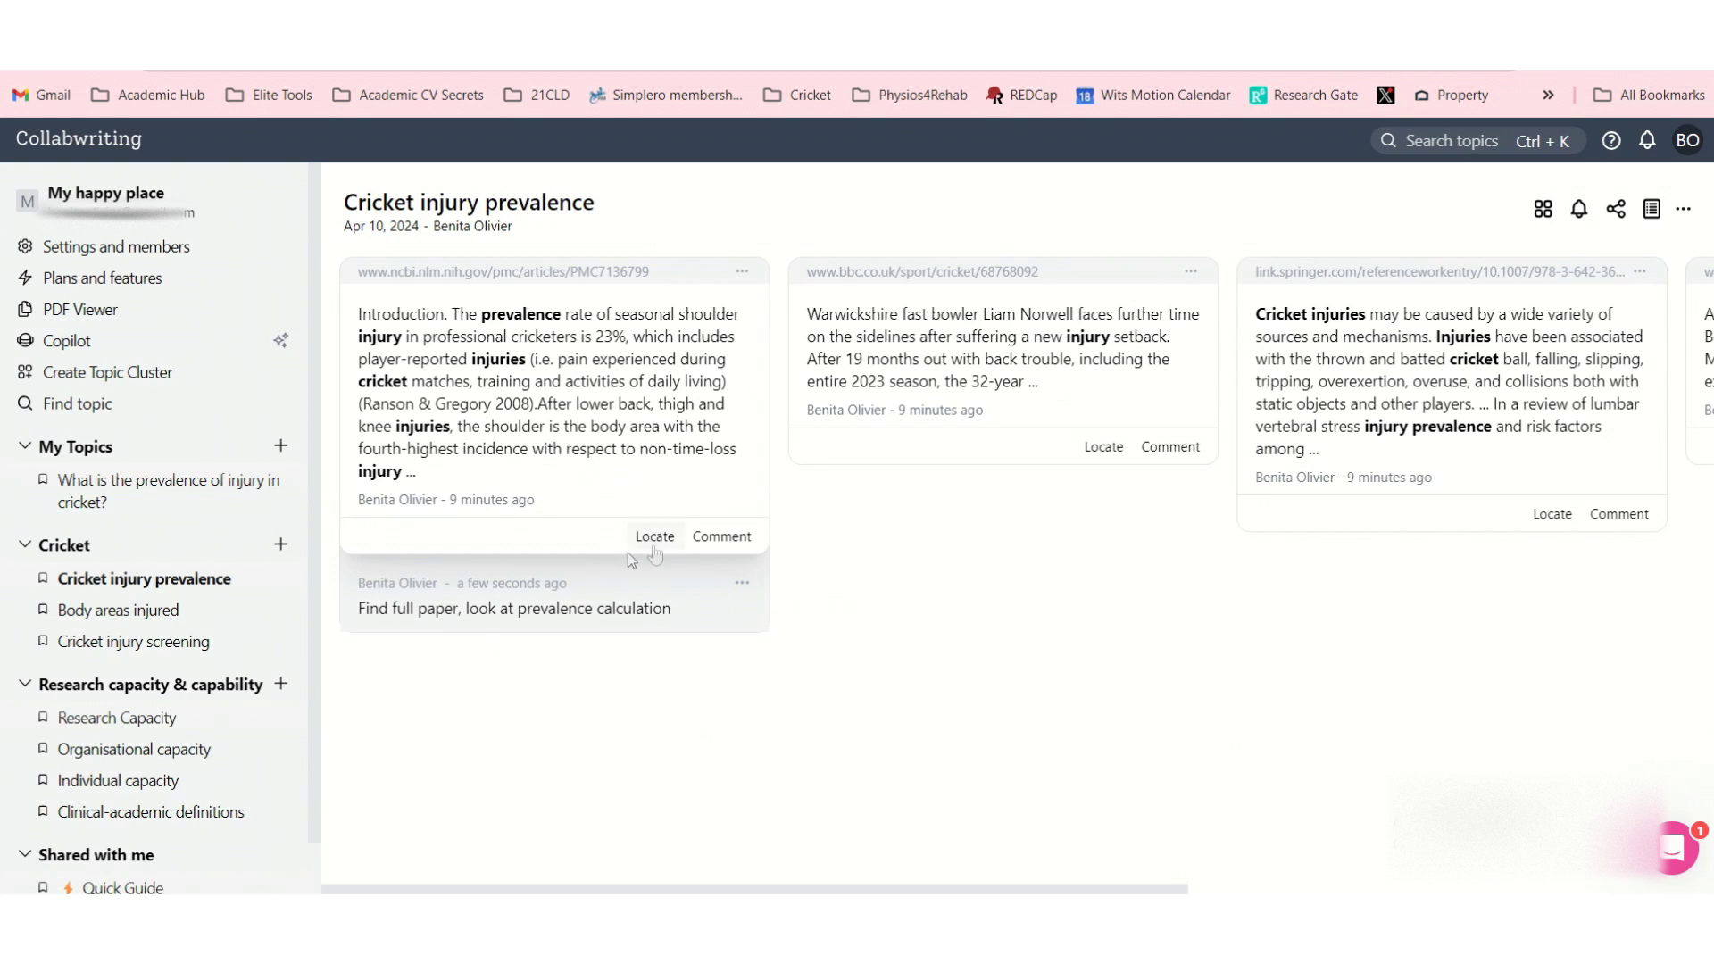
- Locate the PMC7136799 snippet's highlighted passage in its source article and view the start of the article
left_click(657, 539)
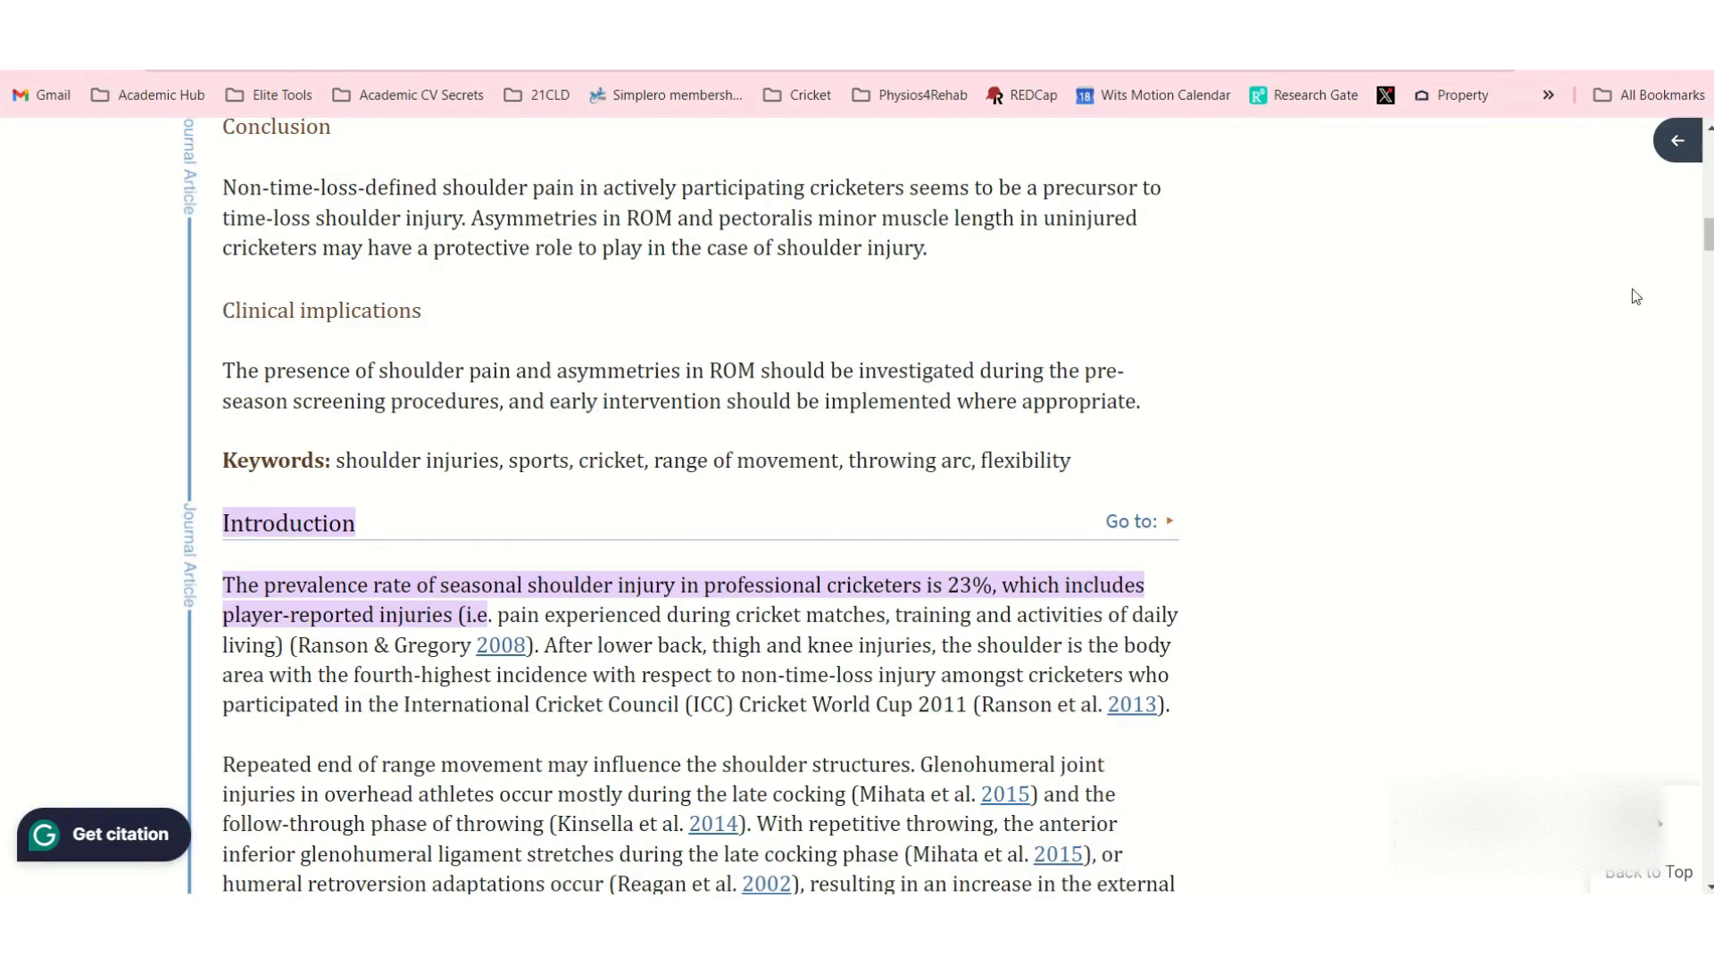
left_click_drag(1707, 237, 1707, 161)
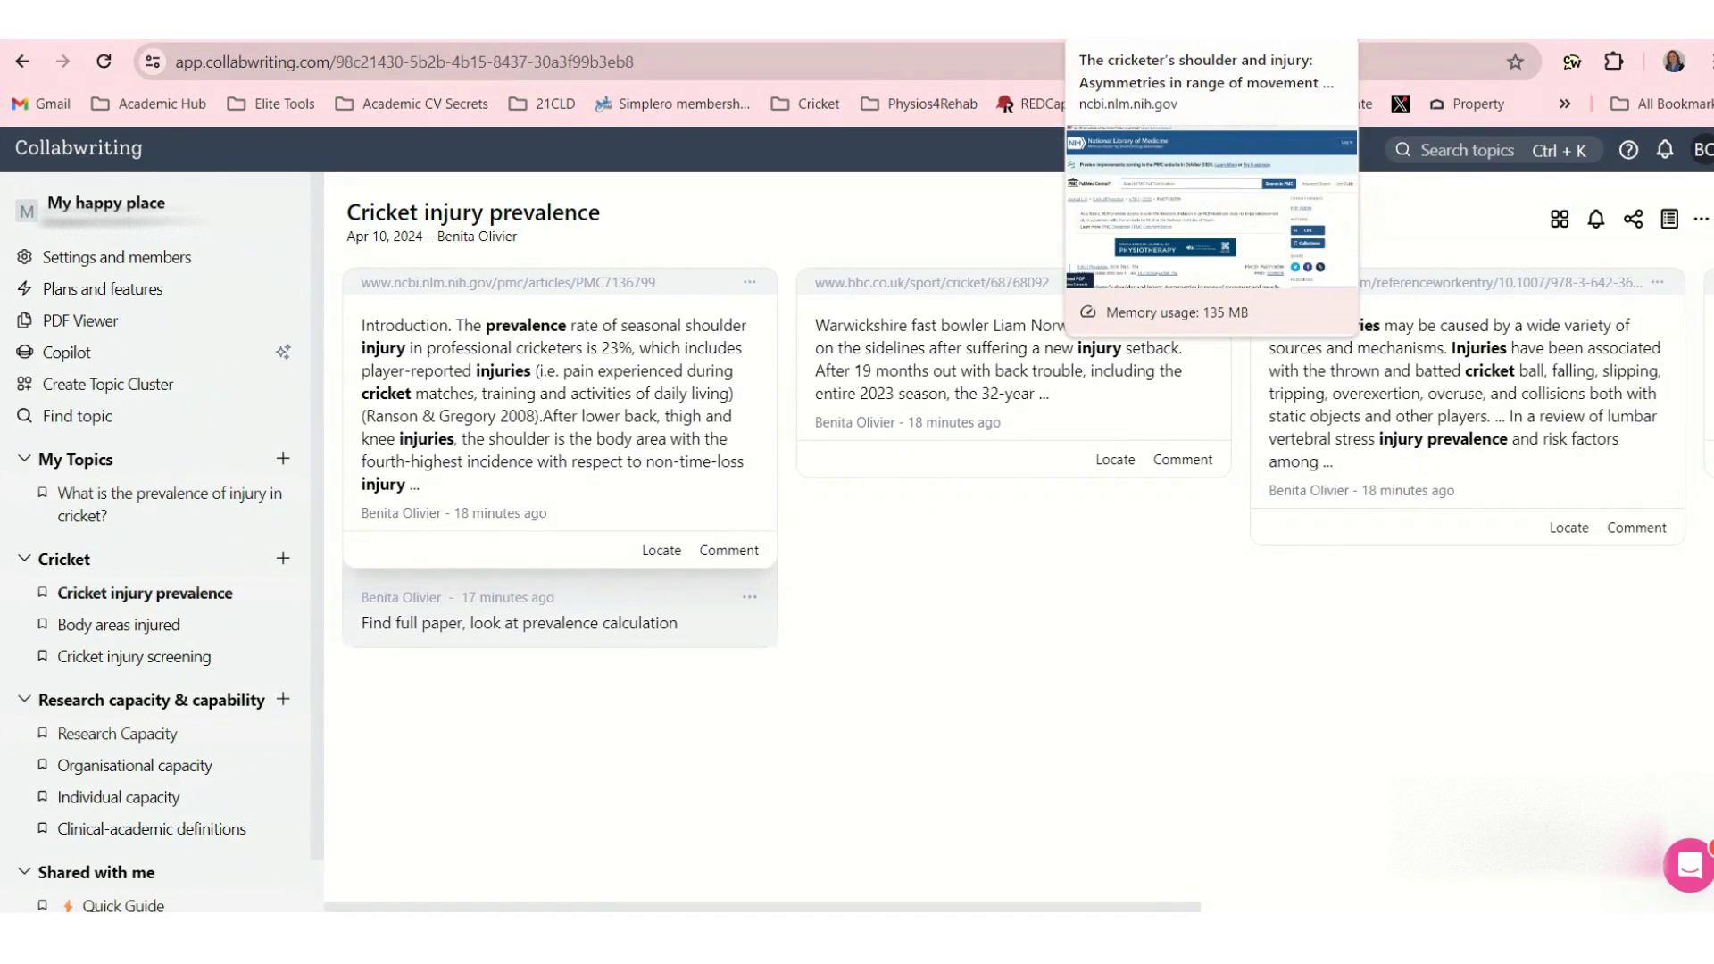
left_click(1151, 19)
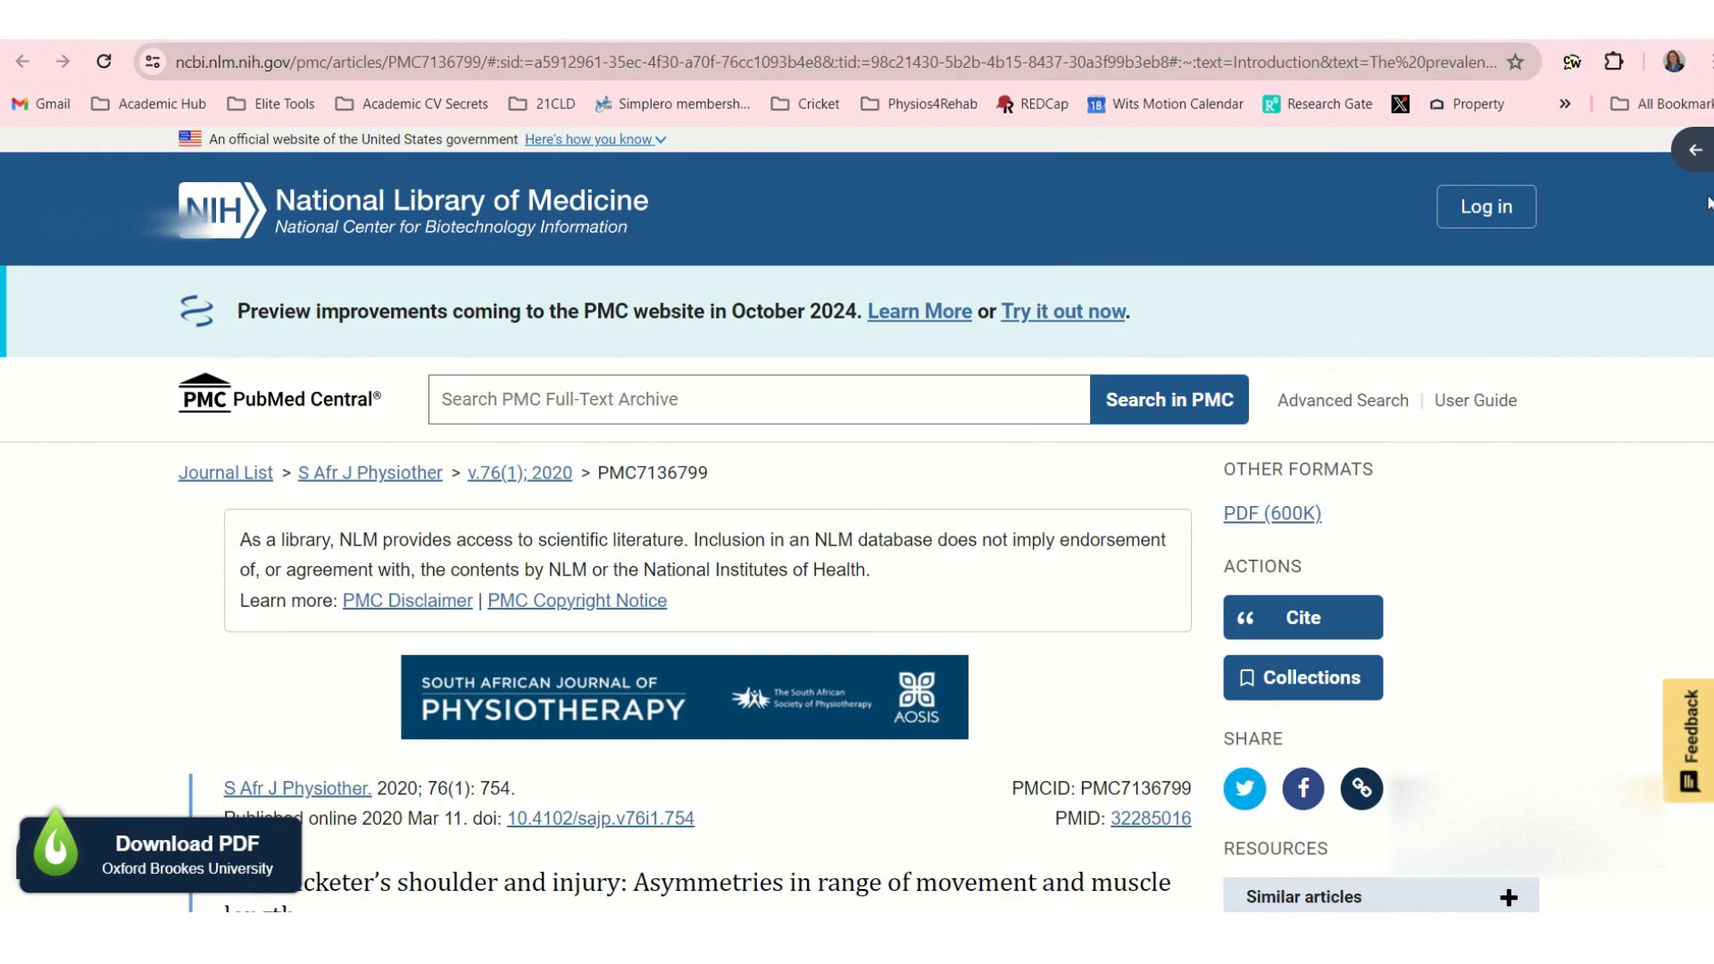
- Capture the abstract's Results paragraph as a new snippet in the Research Capacity topic using the Collabwriting extension
scroll(857, 518, "down", 6)
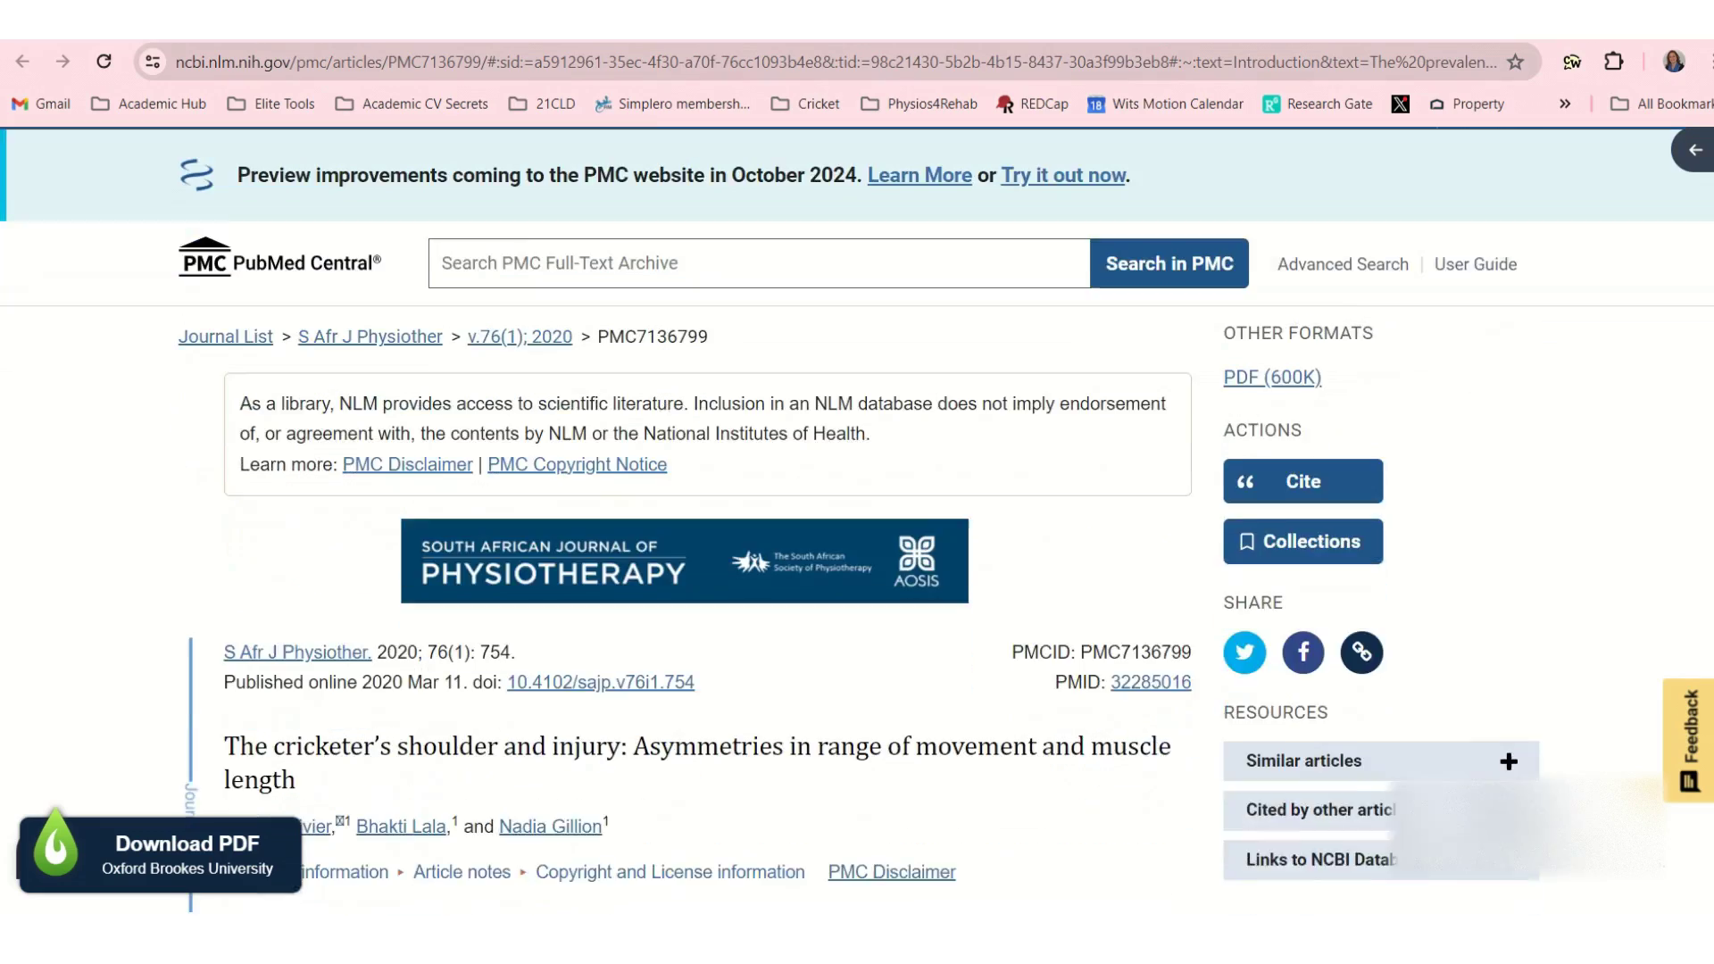
scroll(857, 517, "down", 3)
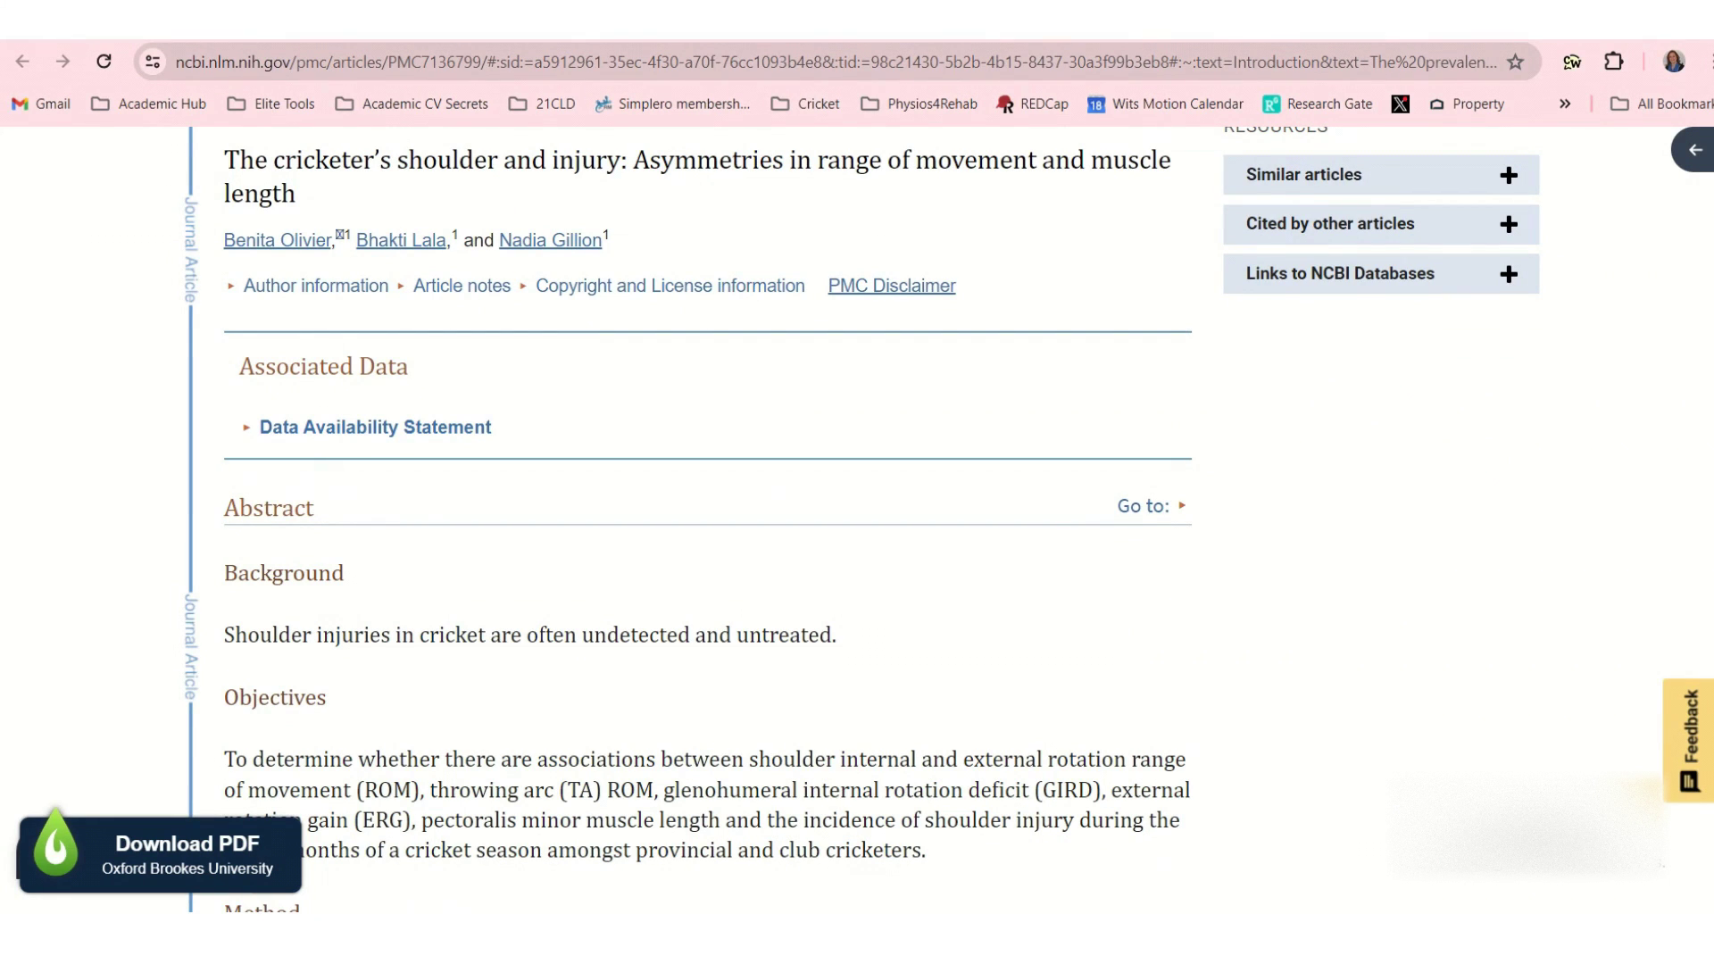
scroll(862, 520, "down", 6)
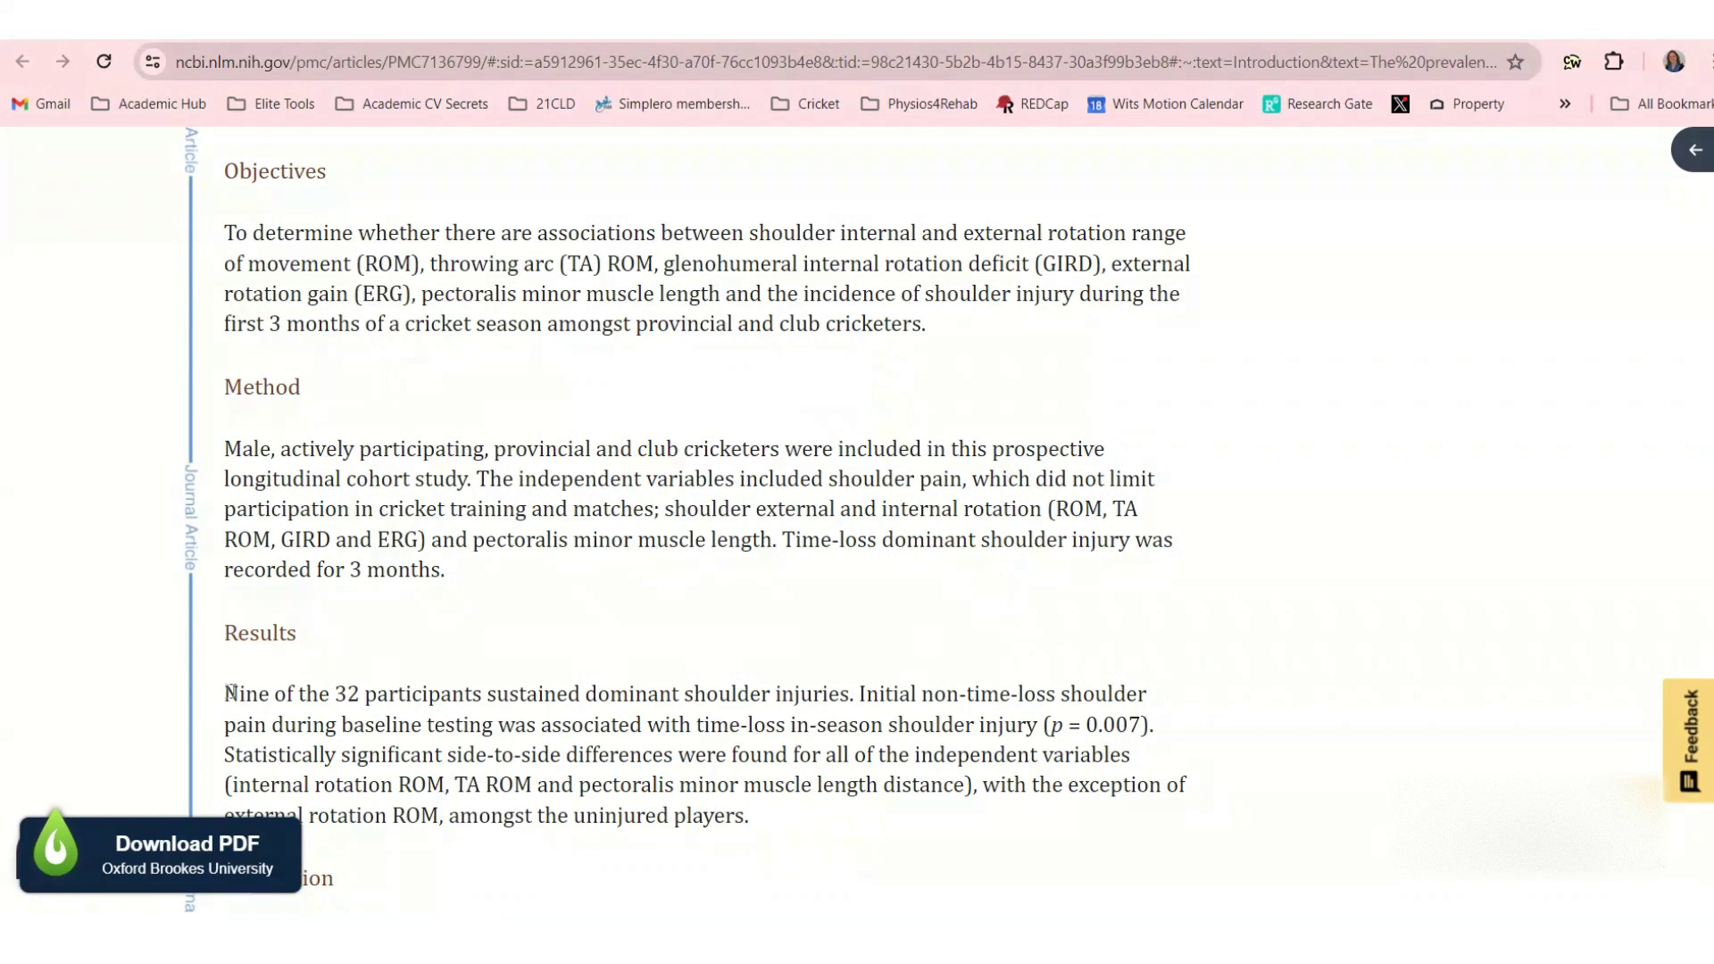
left_click_drag(230, 693, 748, 825)
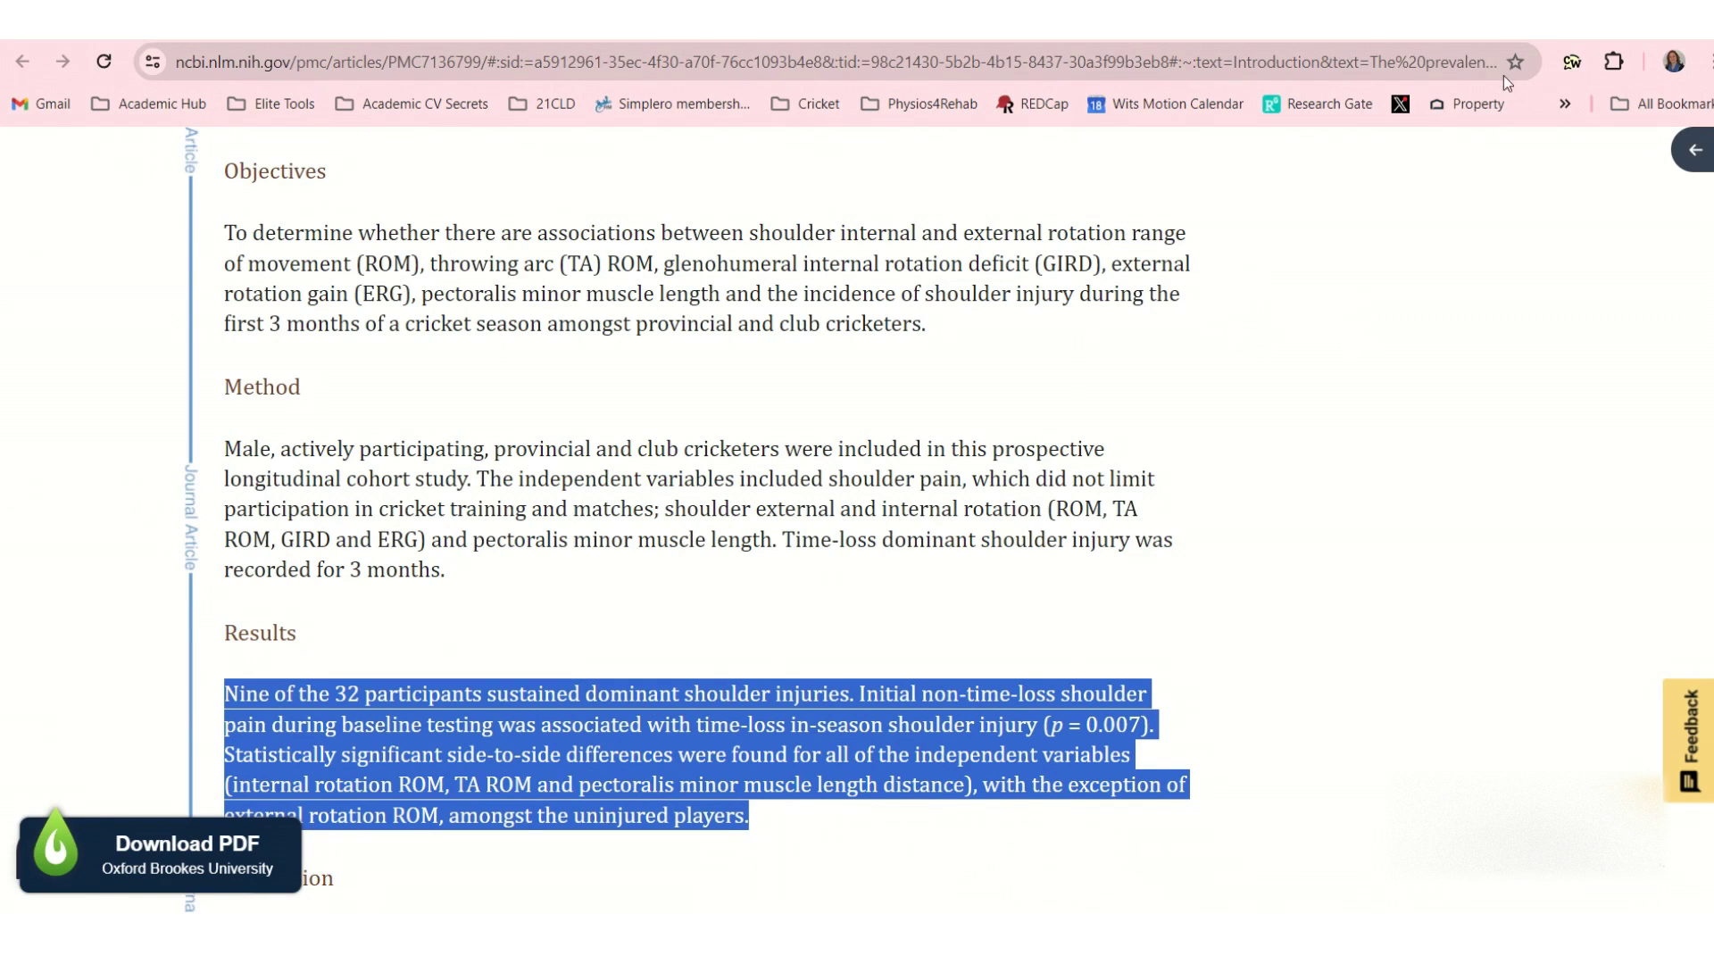
left_click(1690, 157)
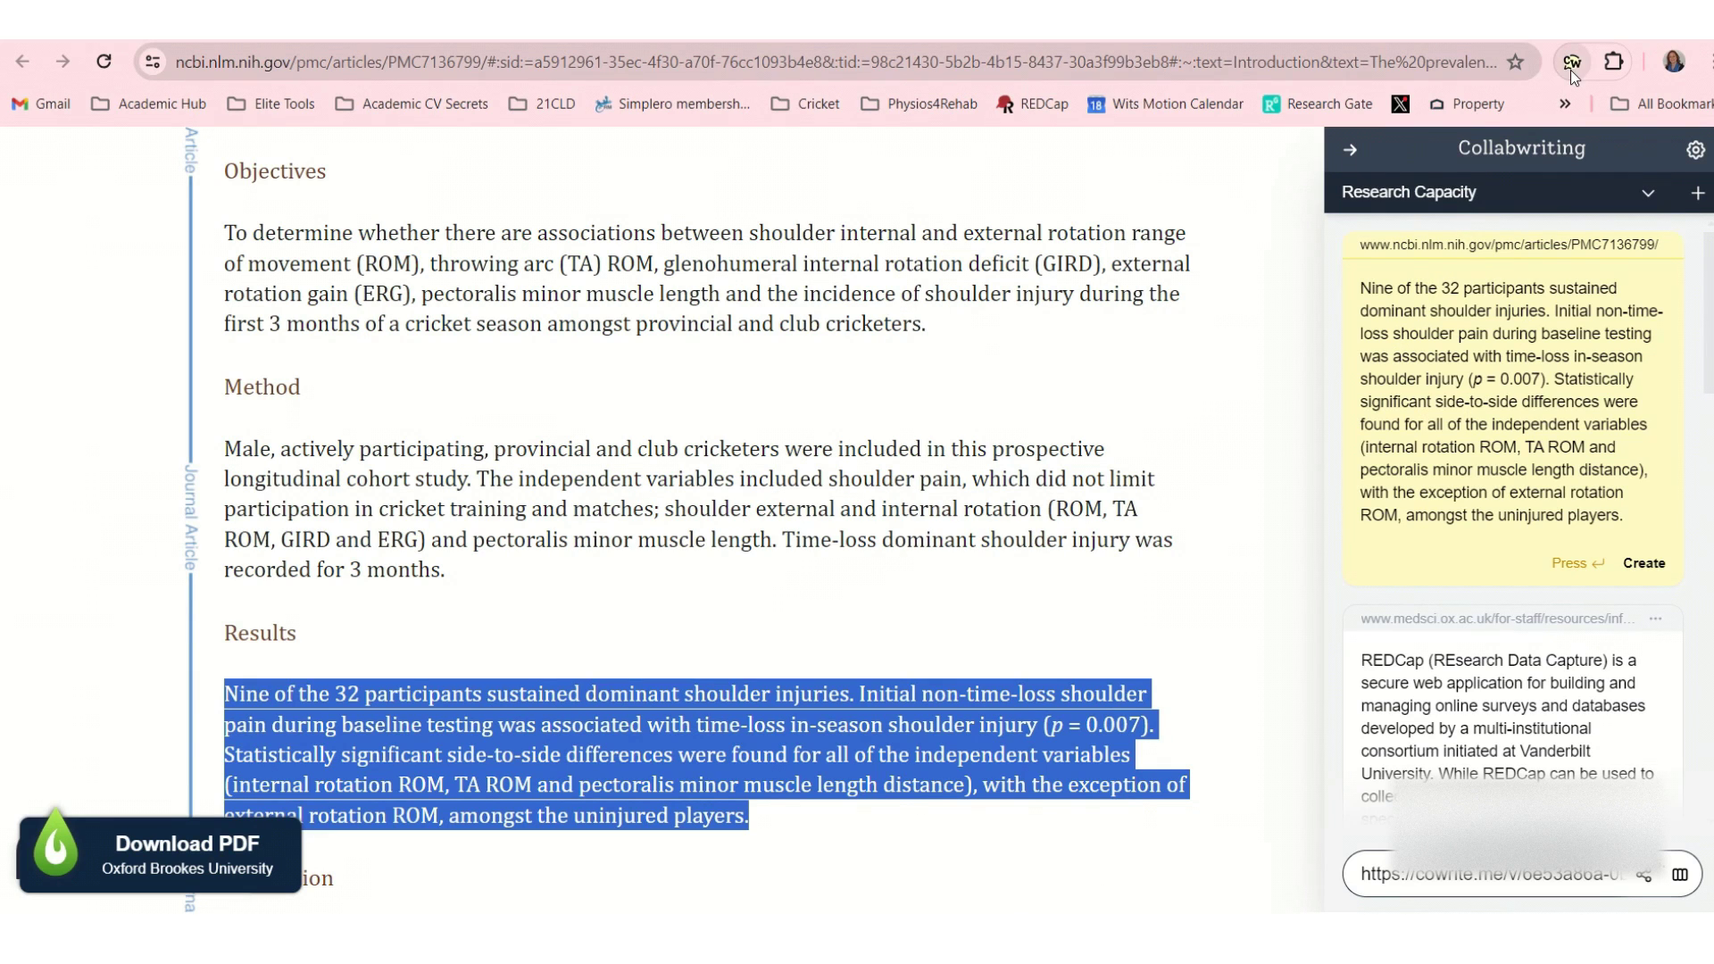
left_click(1350, 149)
left_click(1690, 152)
left_click(1648, 564)
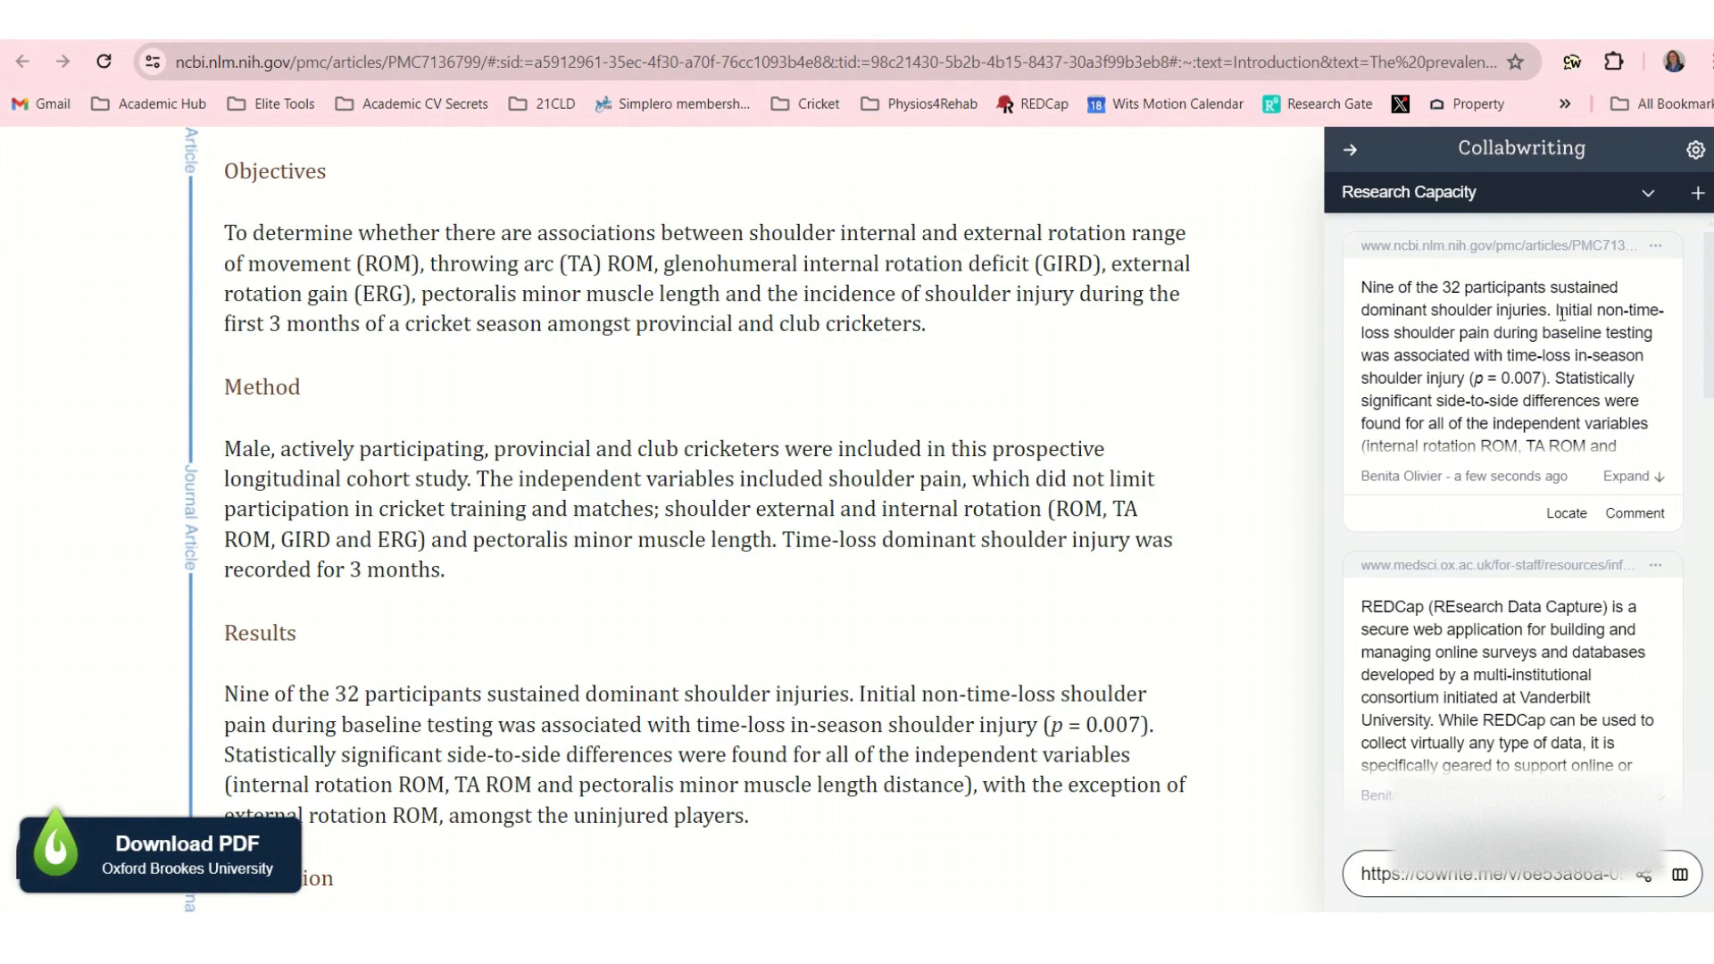
- Switch the extension's target topic to Body areas injured and save the abstract's Method paragraph as a snippet there
left_click(1645, 195)
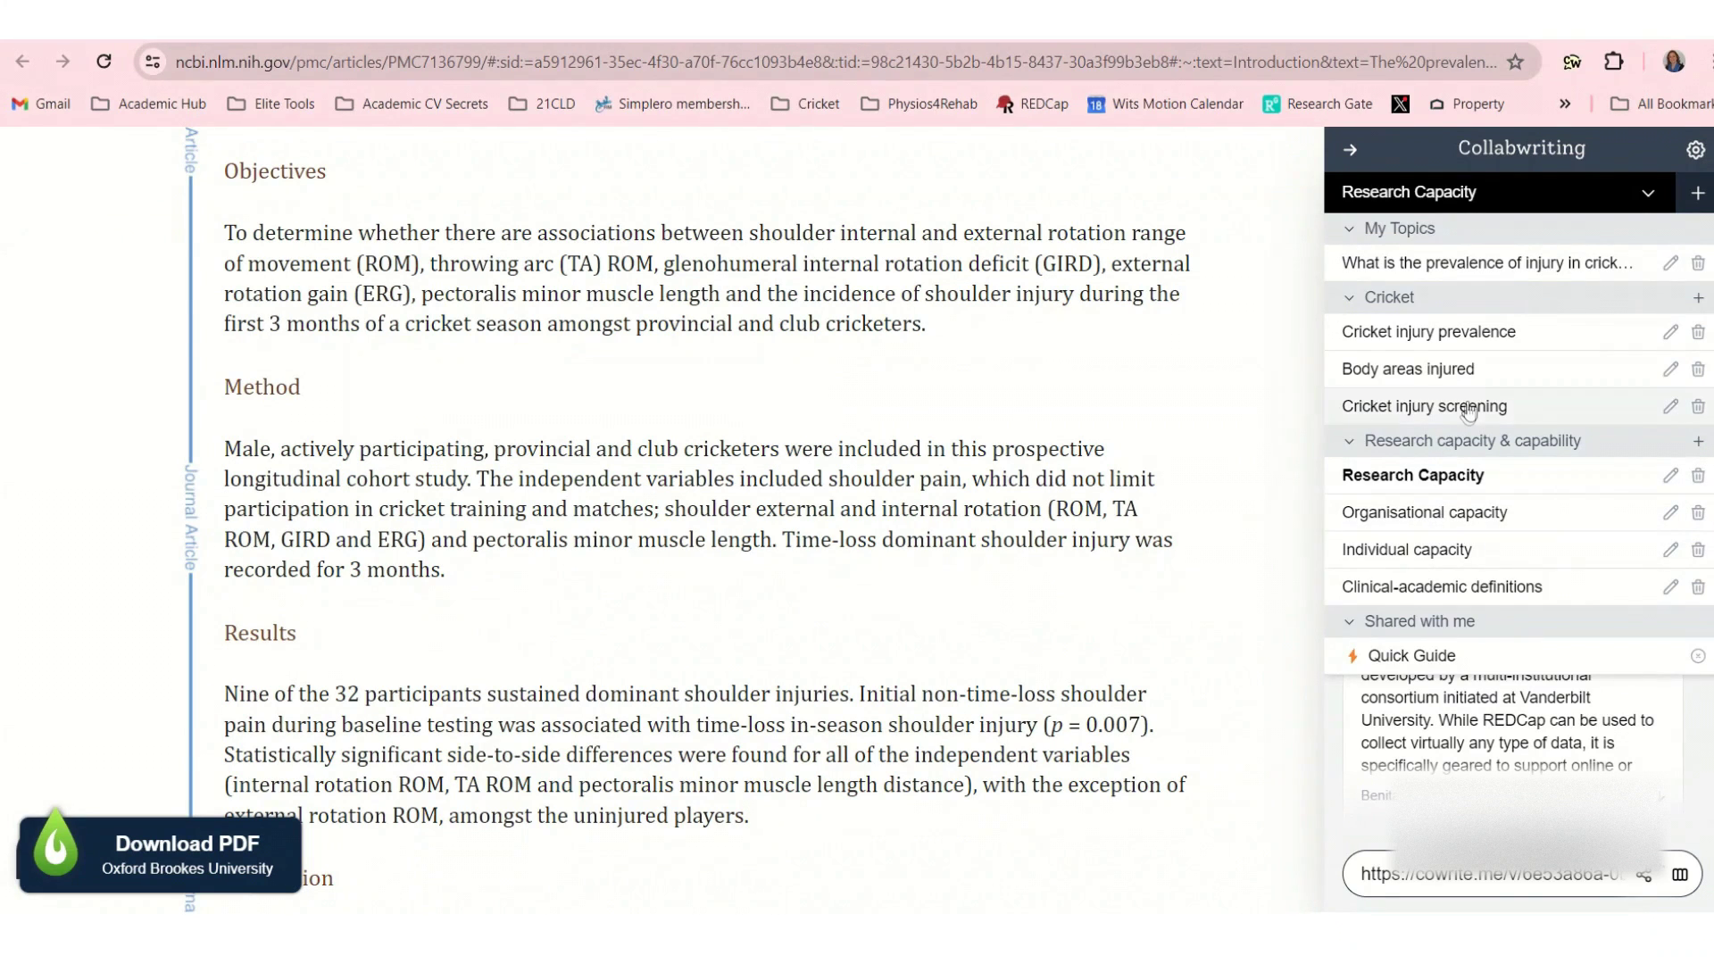
left_click(1477, 369)
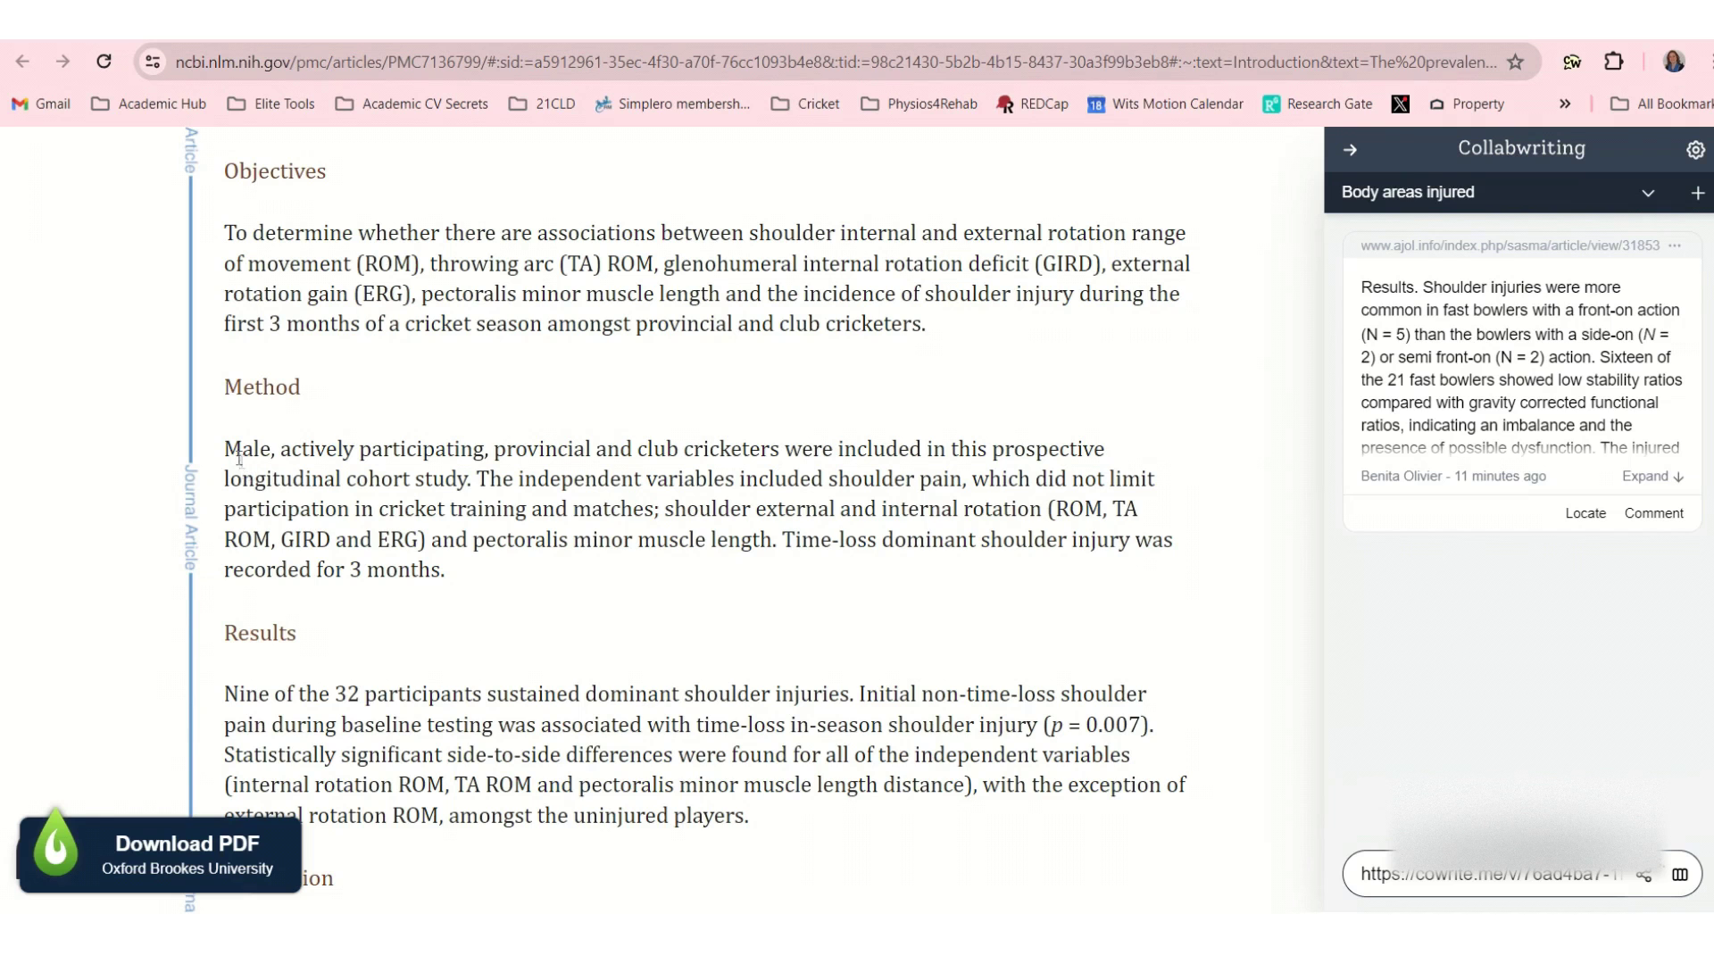
left_click_drag(228, 451, 470, 574)
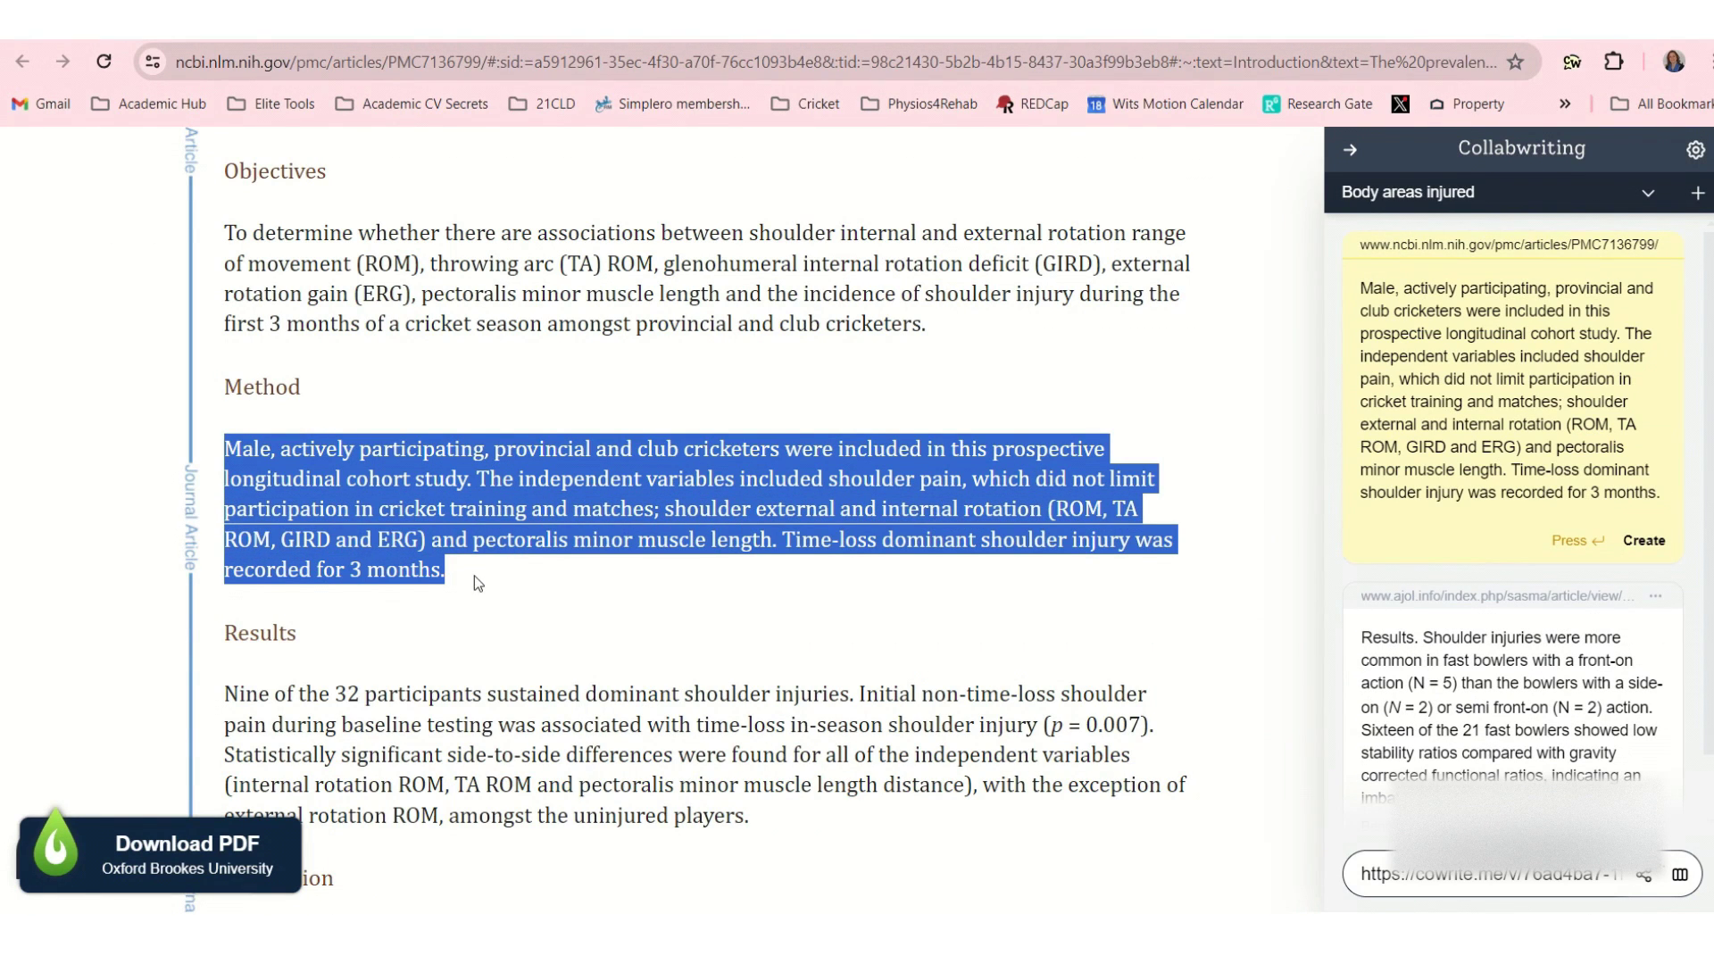
left_click(1645, 541)
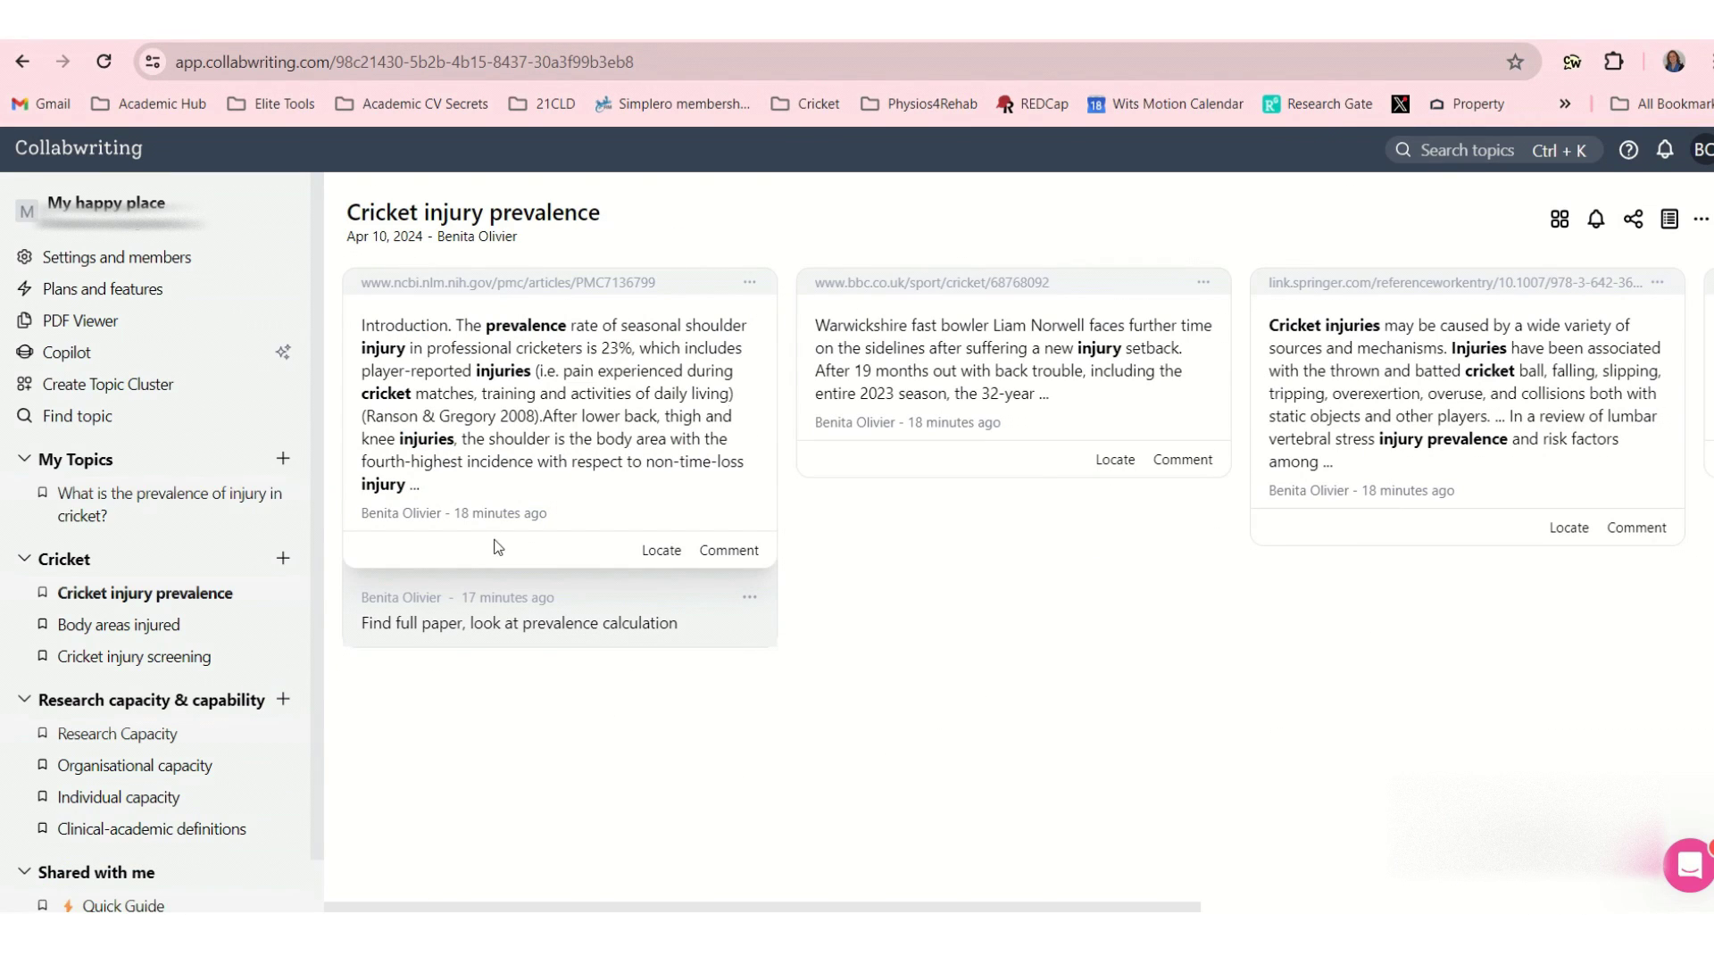
- Check the newly saved snippets in the Body areas injured and Research Capacity topics of the Collabwriting web app
left_click(138, 625)
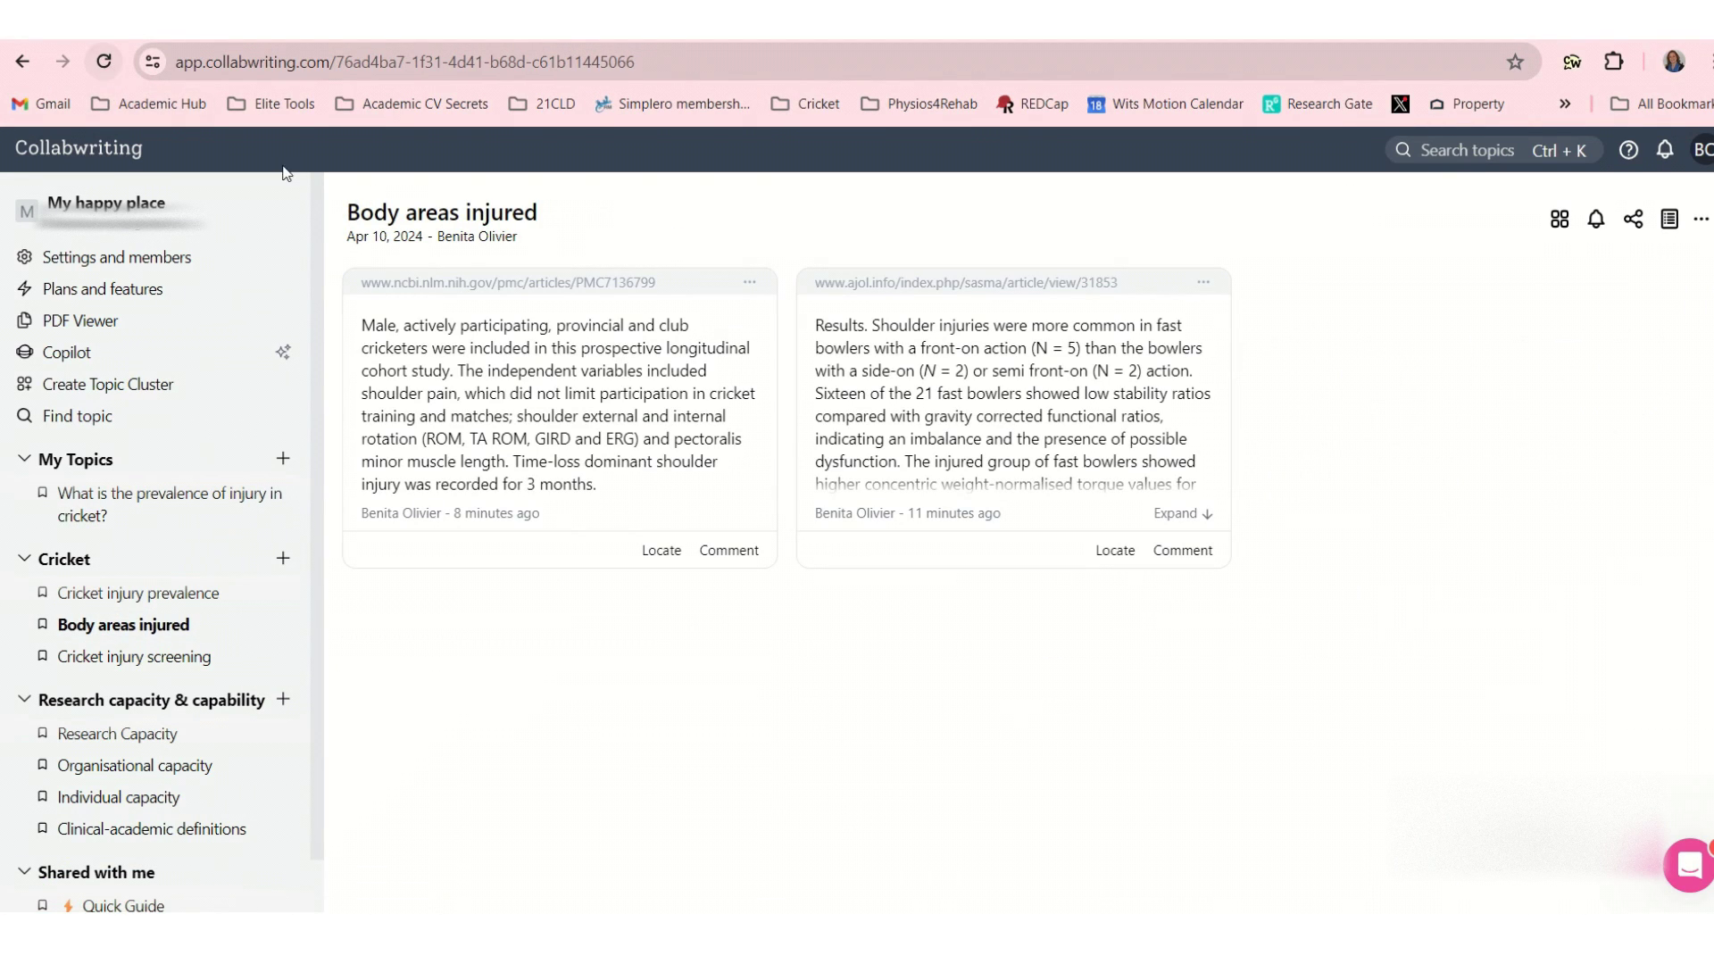
left_click(107, 67)
left_click(196, 733)
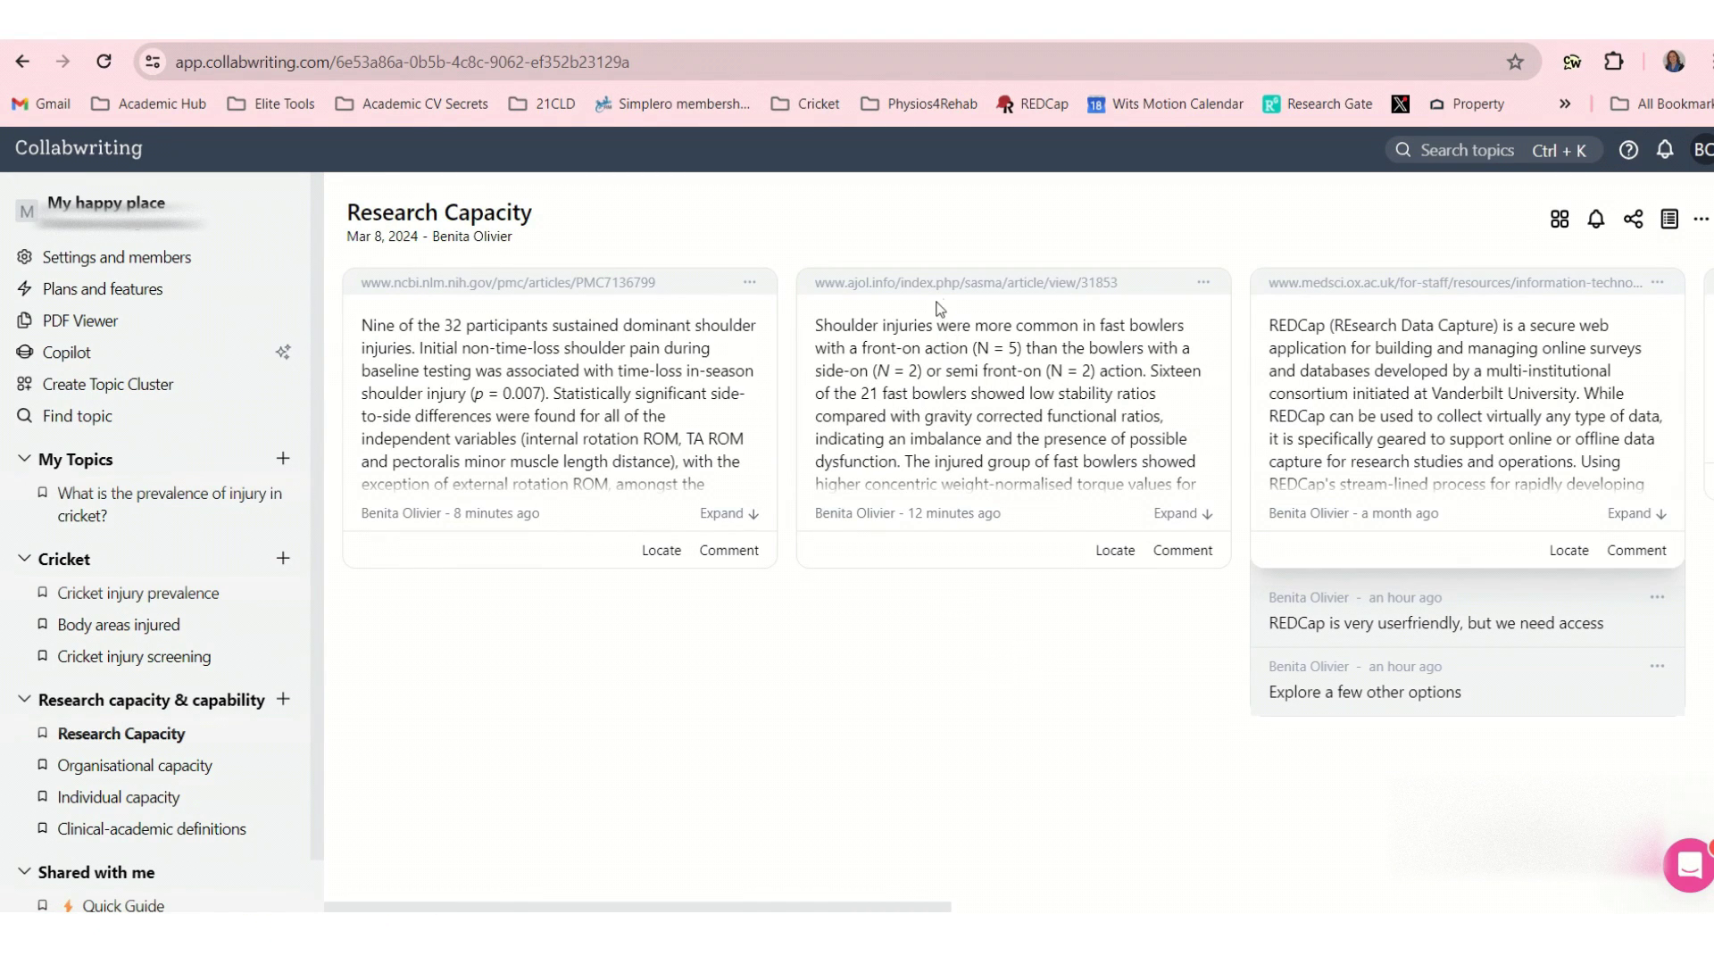
- Move the ajol.info and PMC7136799 shoulder injury snippets from Research Capacity to the Body areas injured topic
left_click_drag(937, 287, 234, 639)
left_click_drag(539, 295, 120, 635)
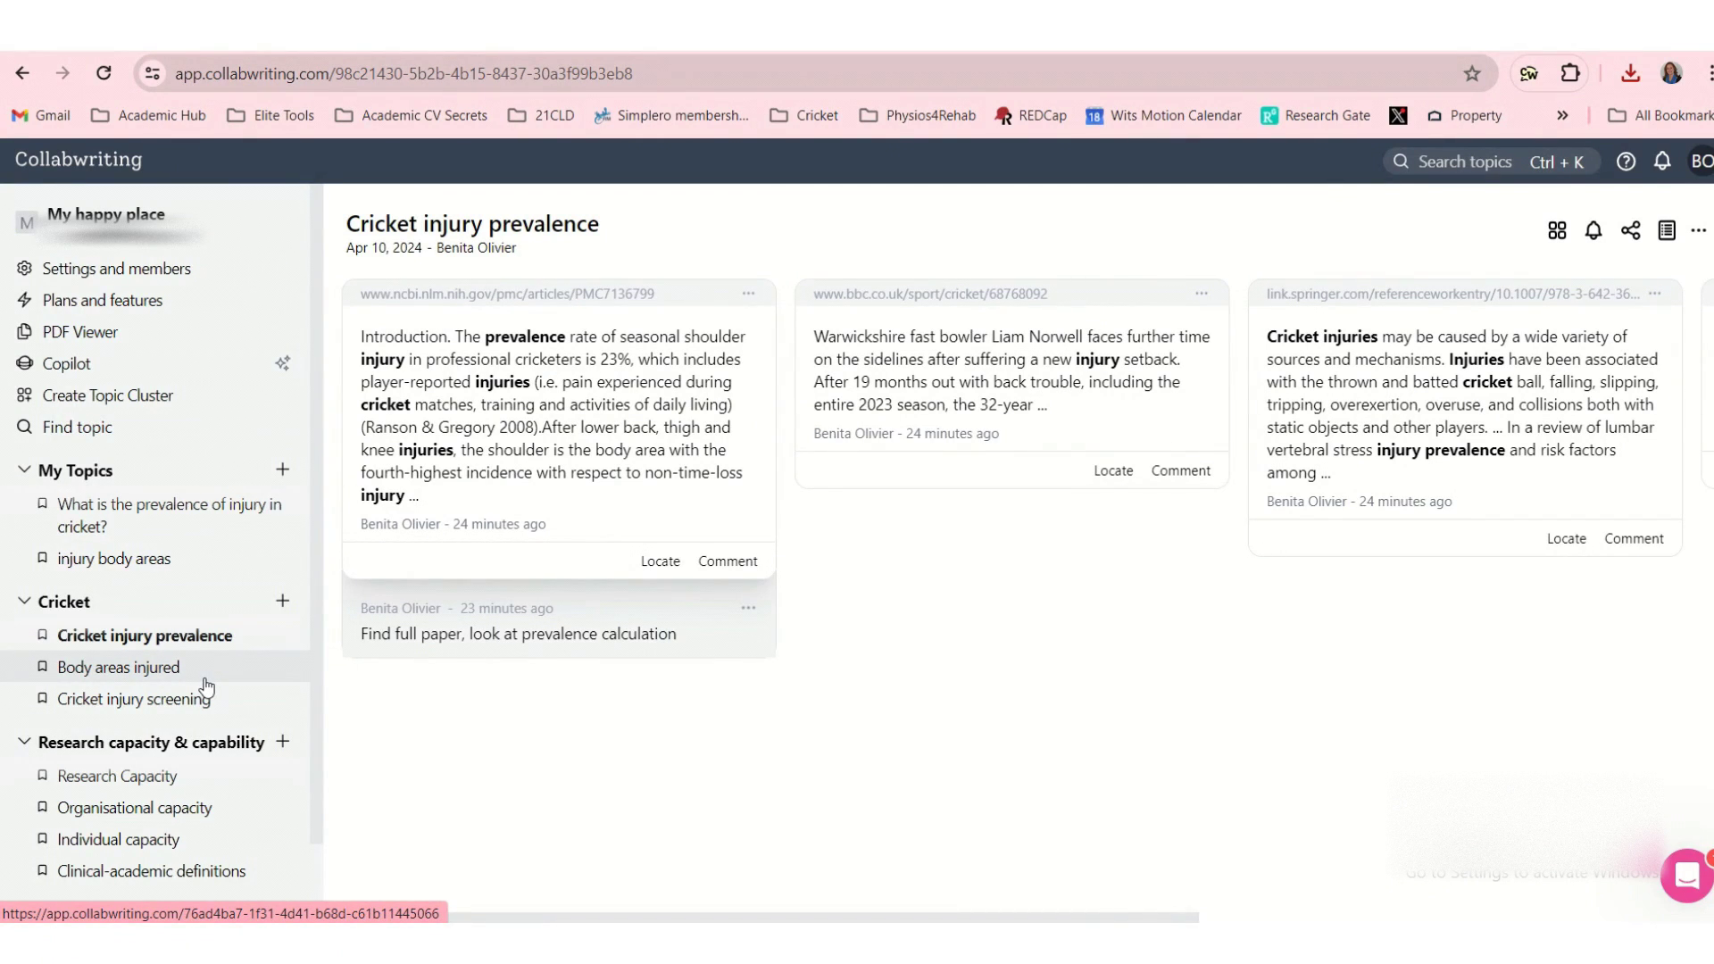
- Load the PDF article on the cricketer's shoulder and injury in the PDF Viewer and go to its second page
scroll(207, 686, "down", 1)
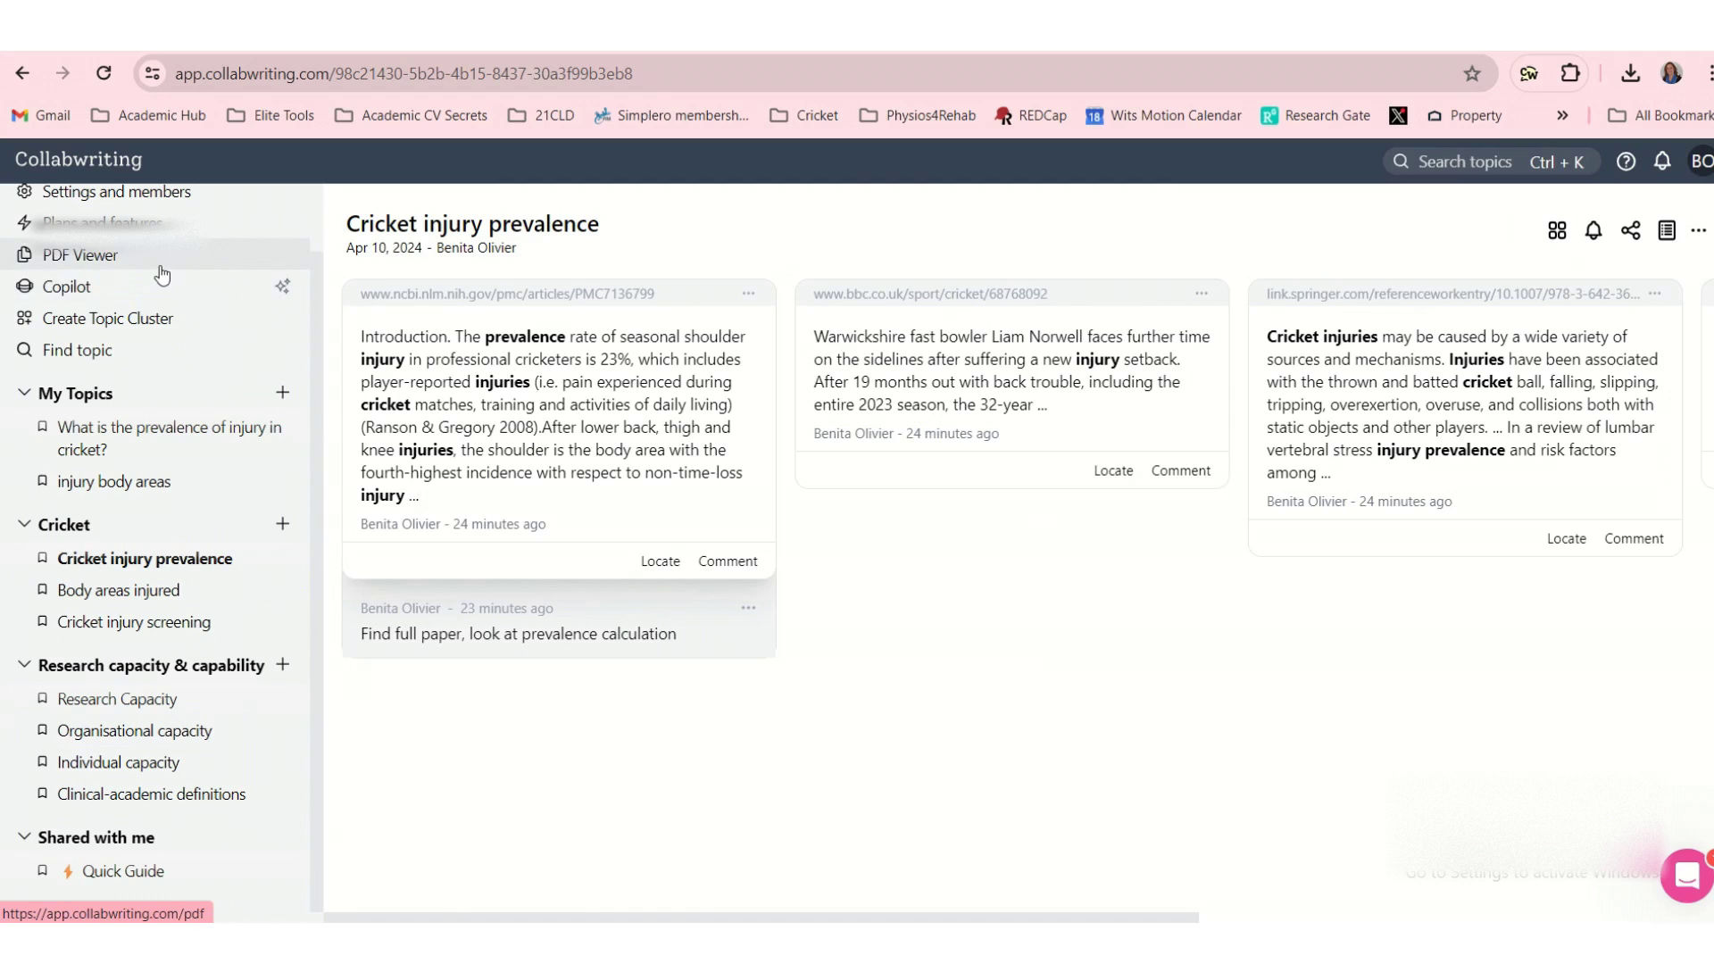
left_click(161, 266)
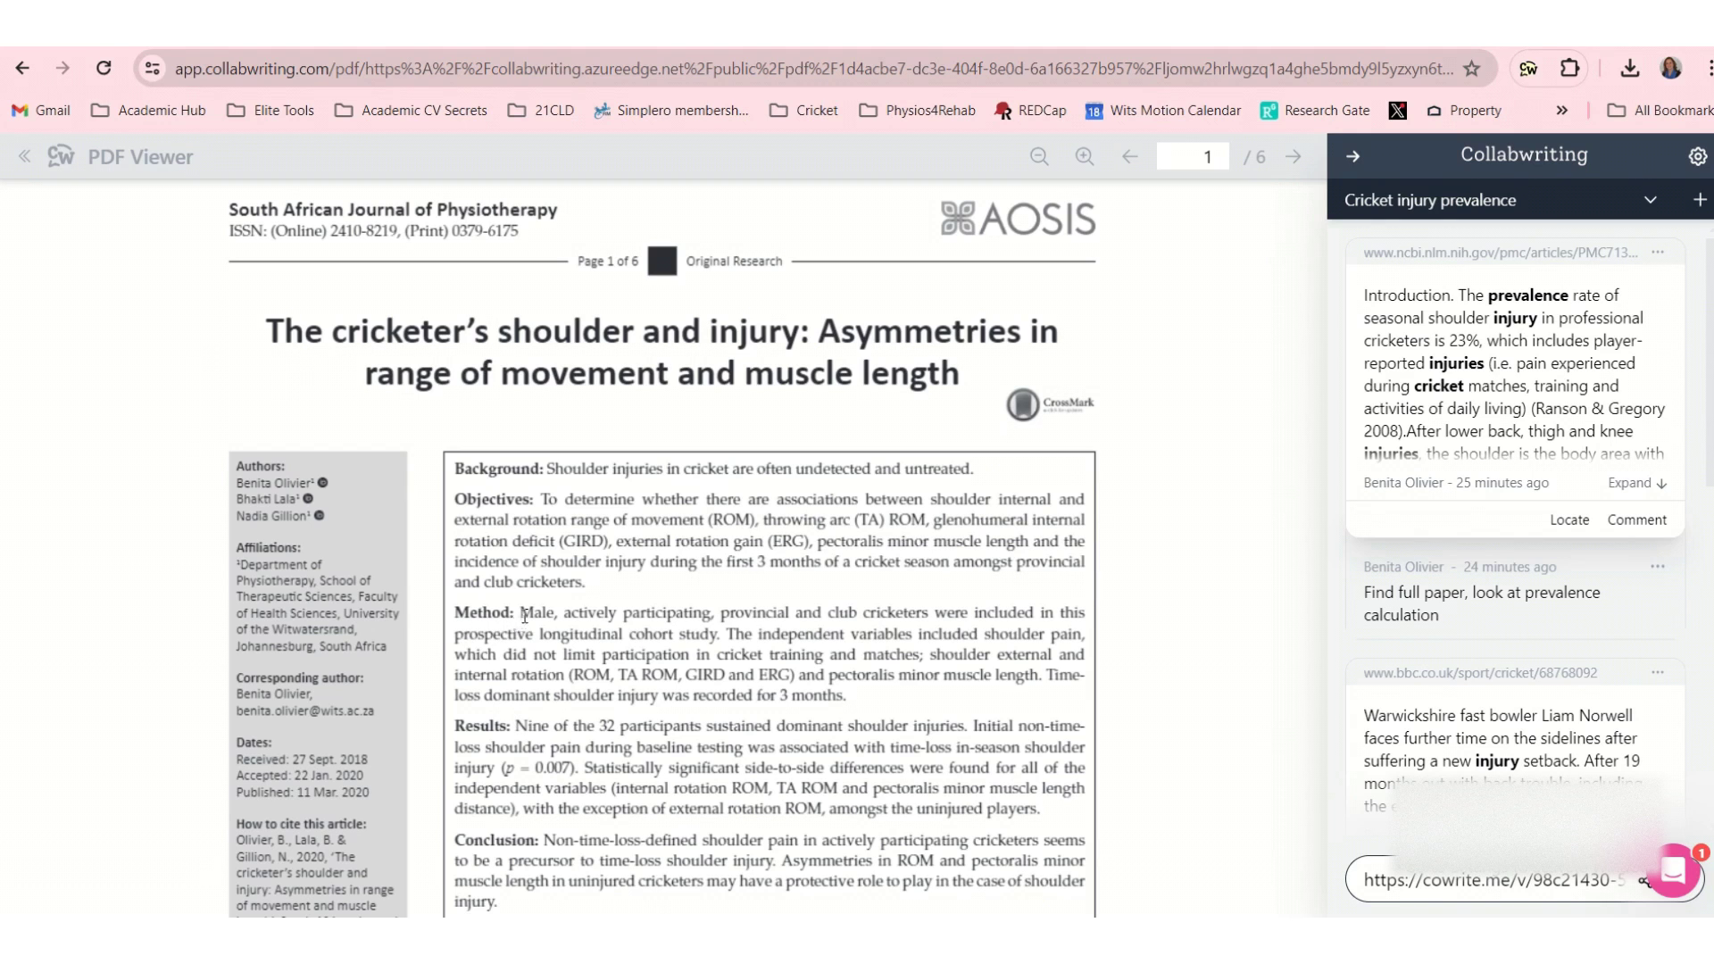
left_click(1293, 158)
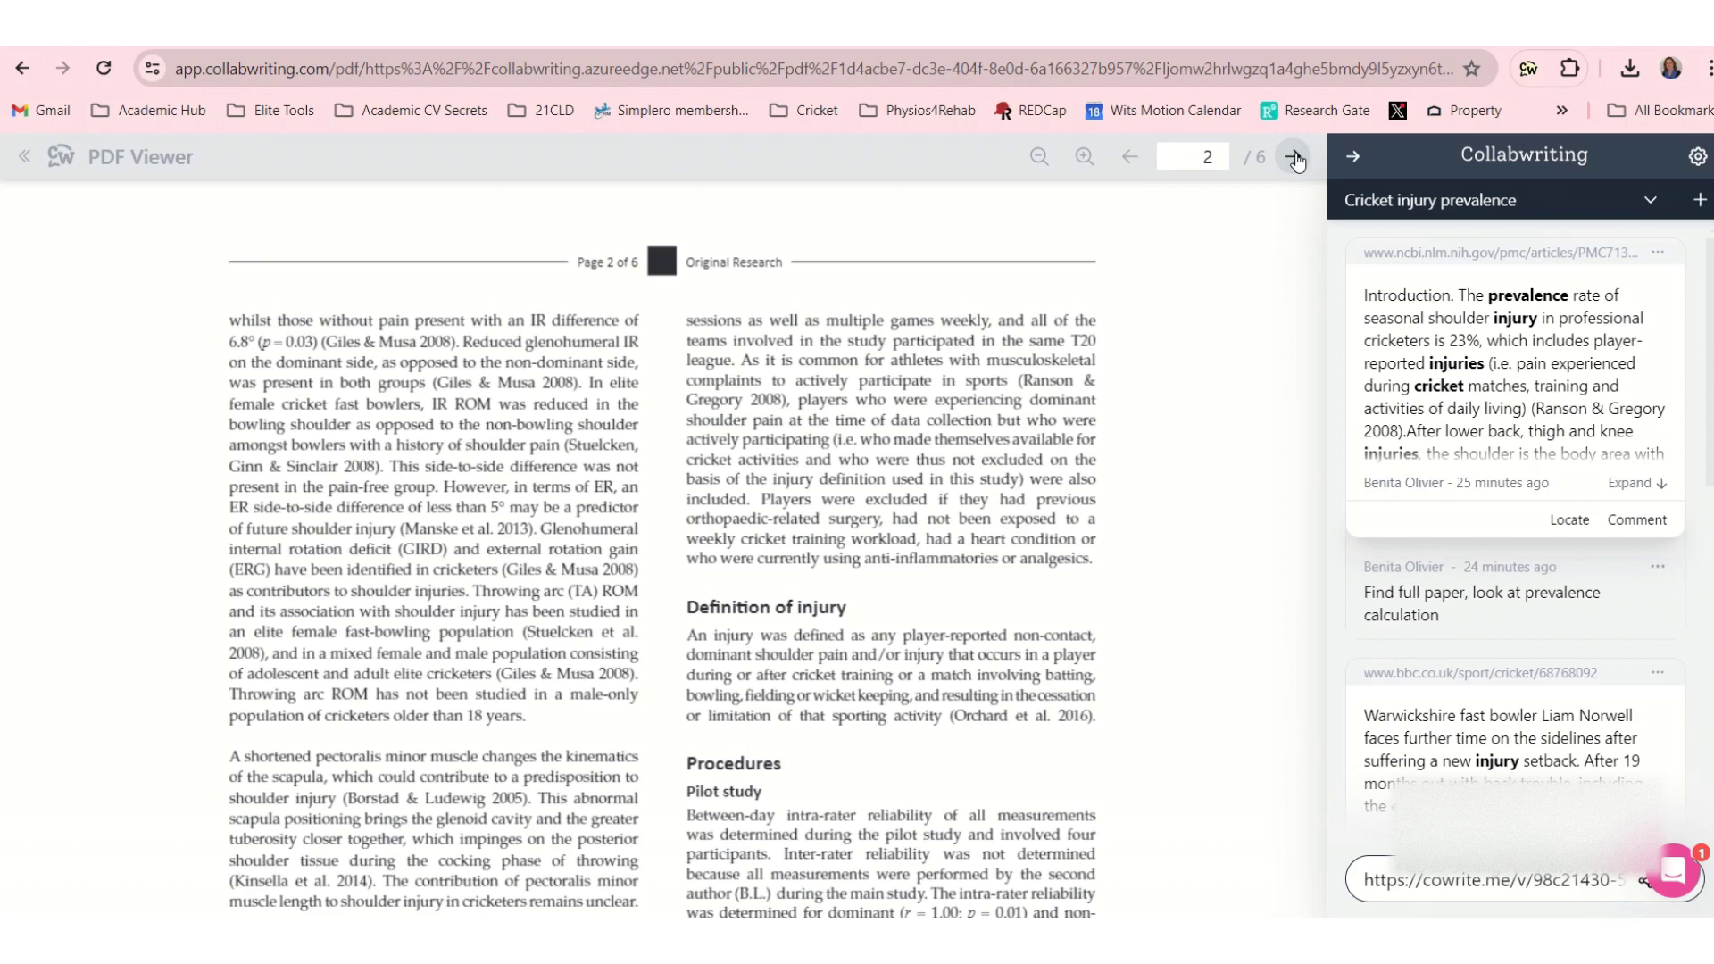
- Save the Definition of injury paragraph as a snippet in the Cricket injury prevalence topic and check it on that topic's page
left_click_drag(688, 639, 1090, 716)
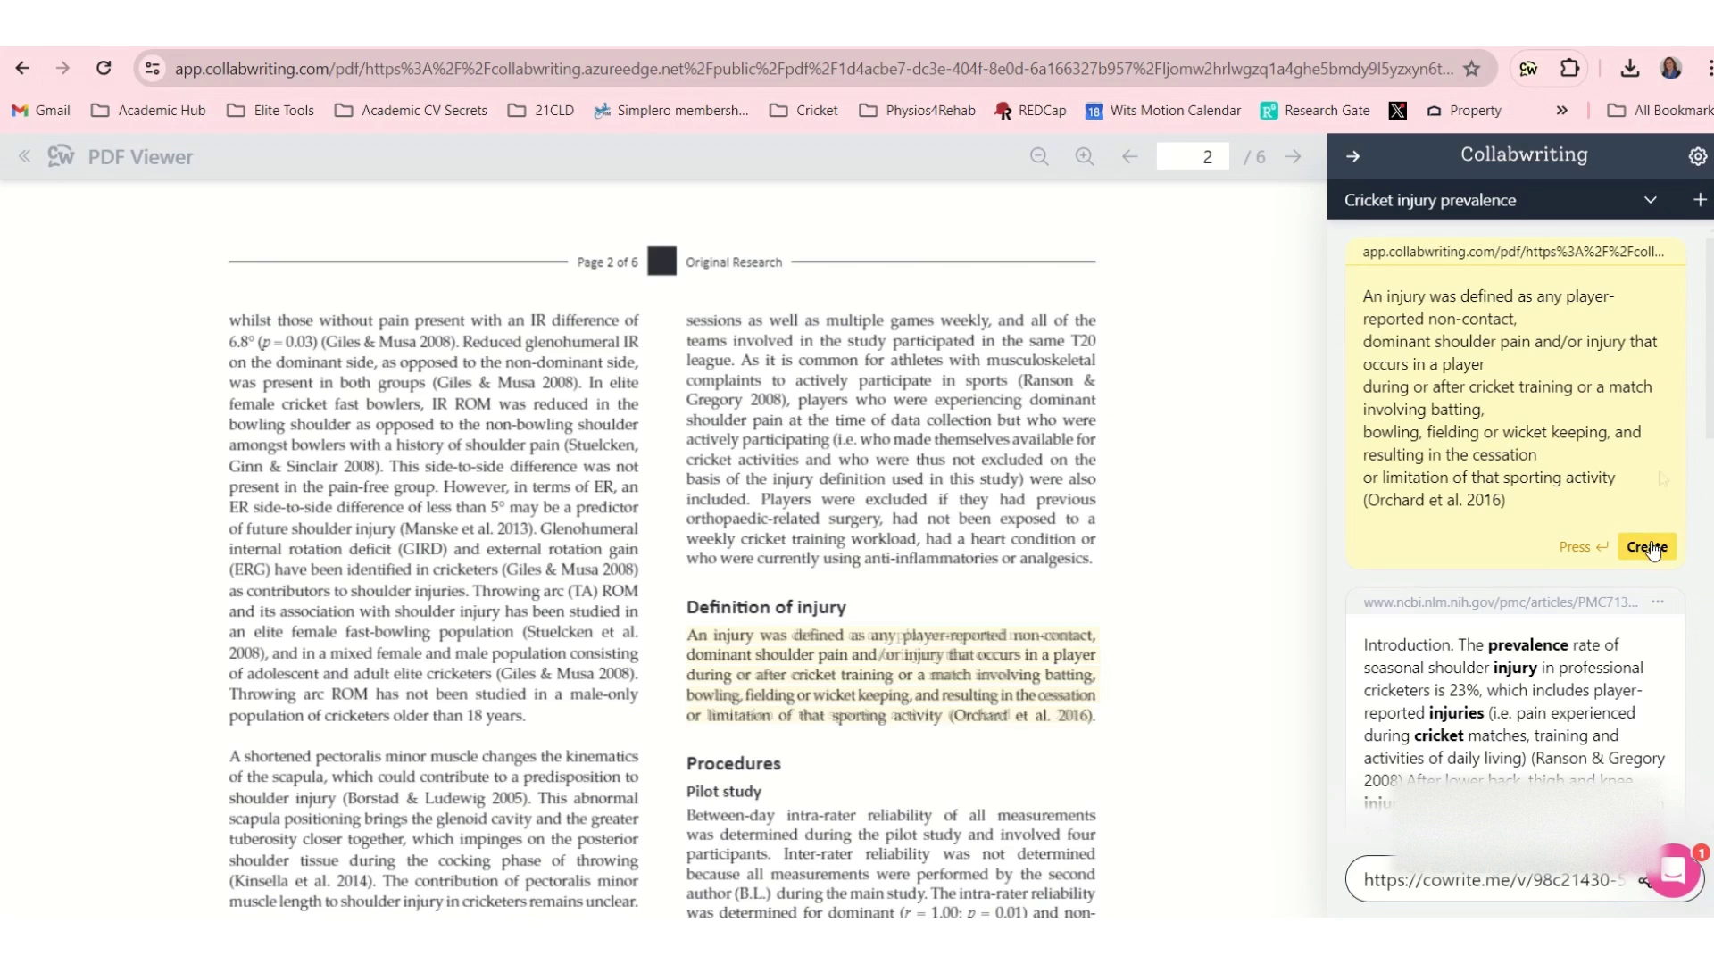
left_click(1651, 201)
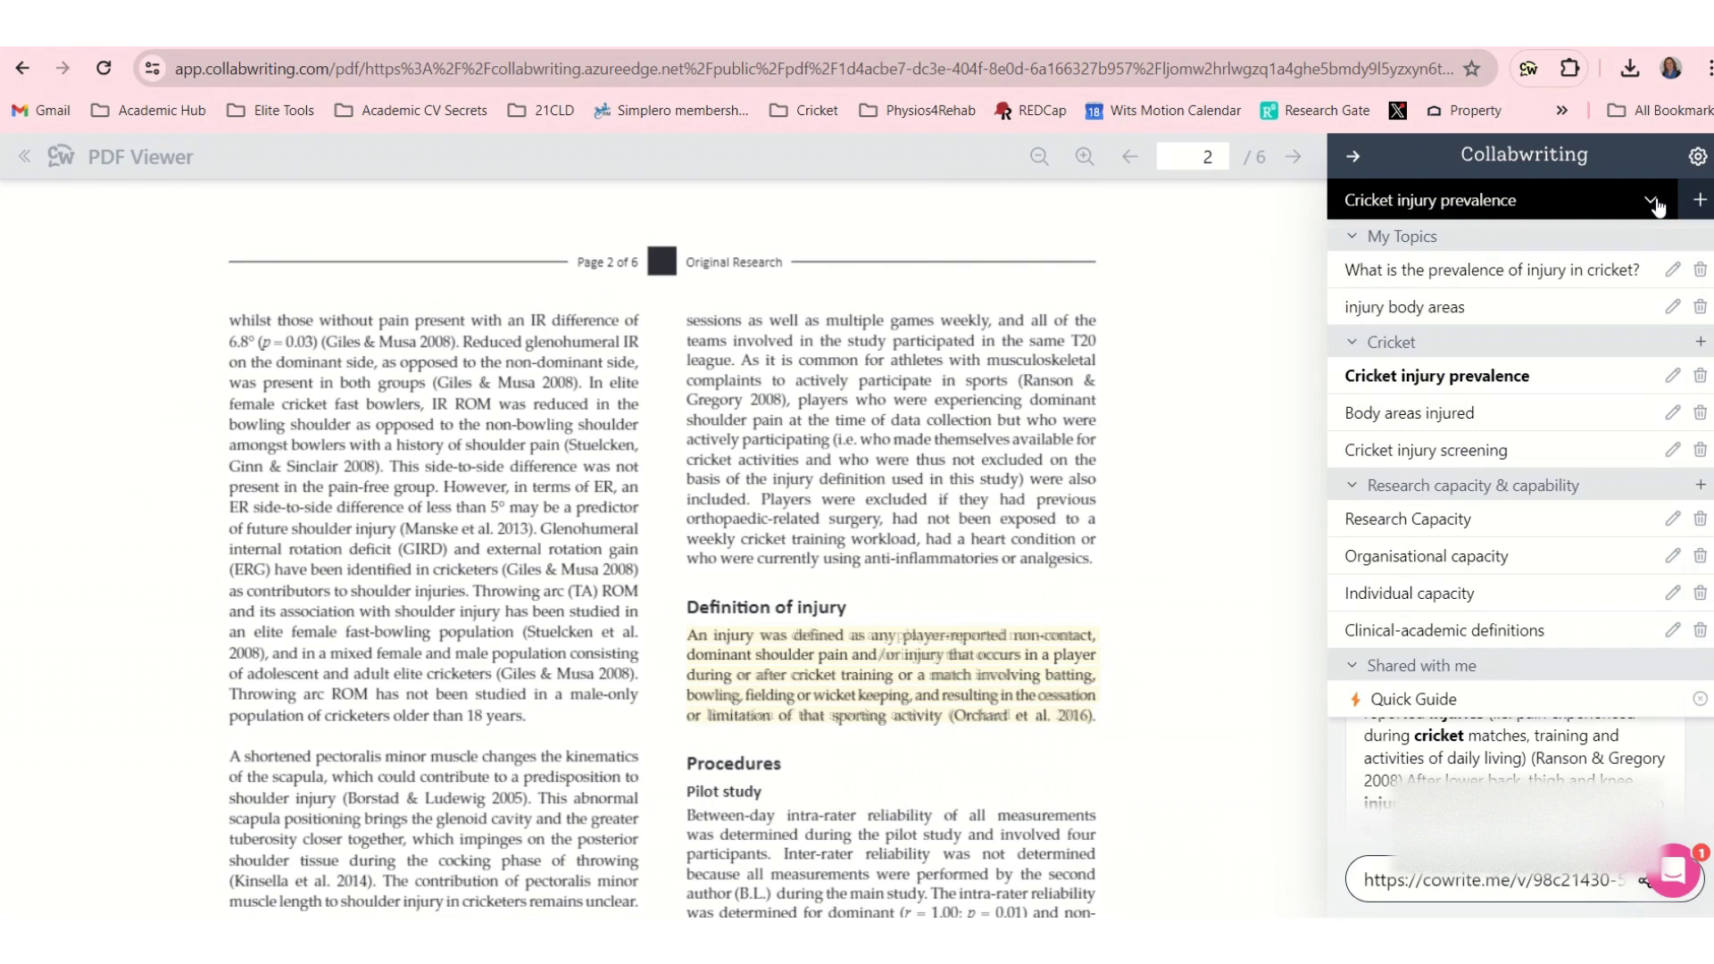
left_click(1651, 201)
left_click(1645, 548)
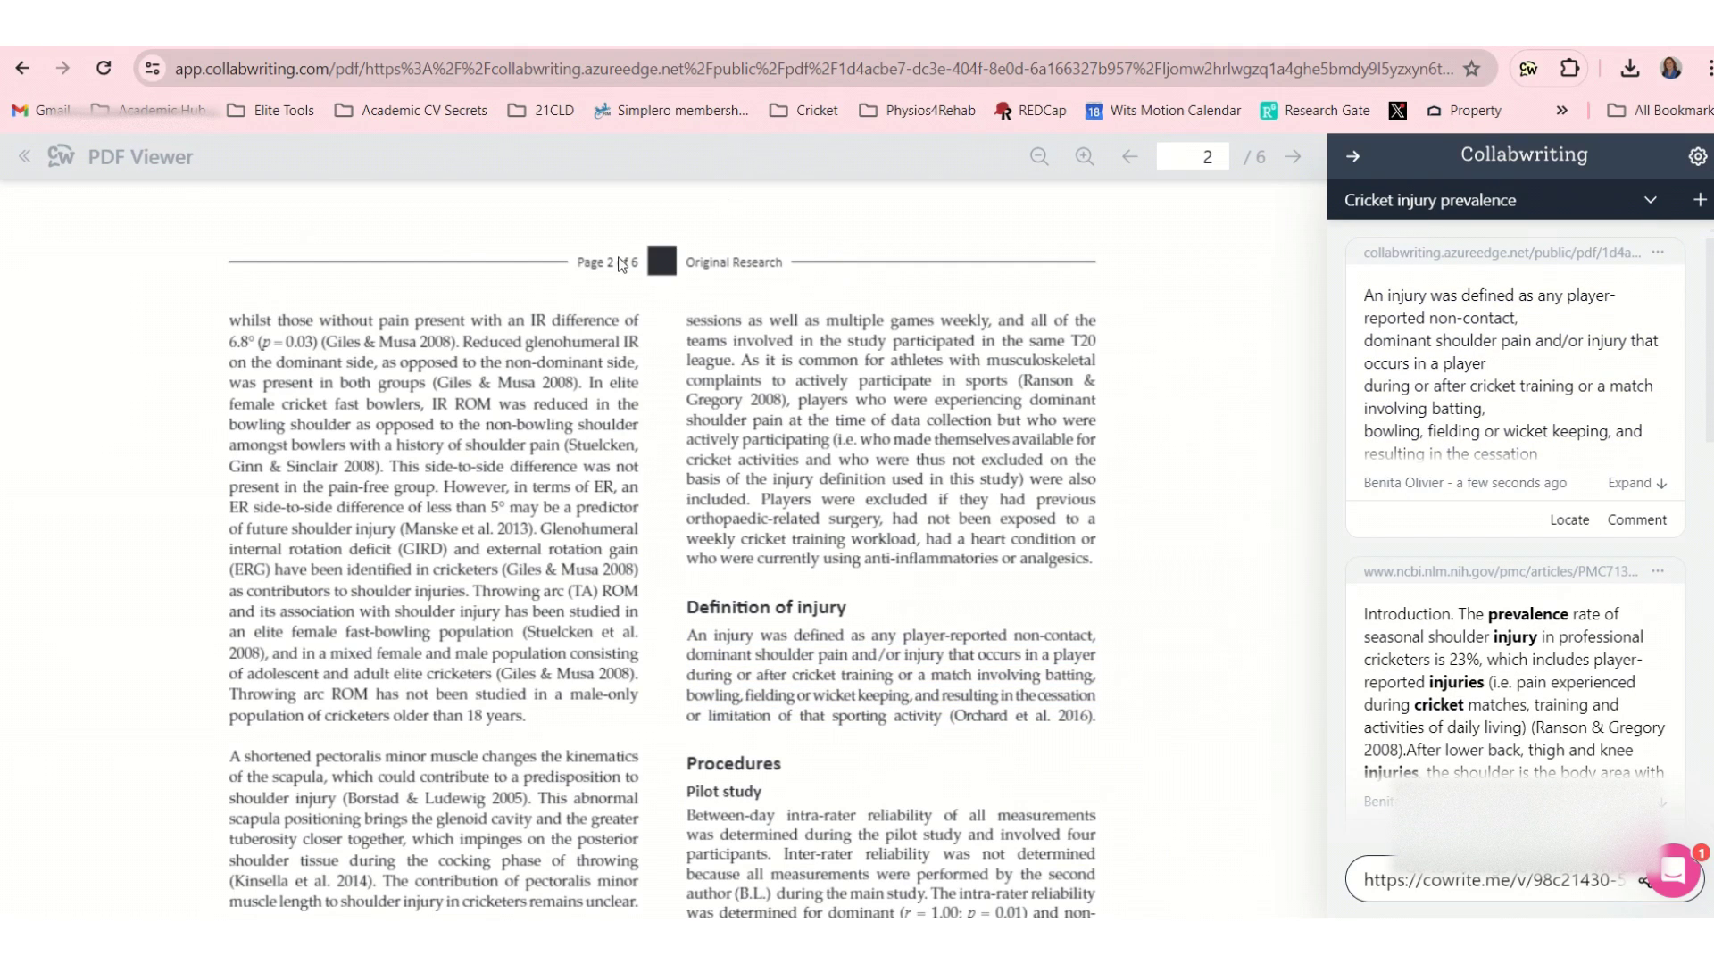
left_click(17, 162)
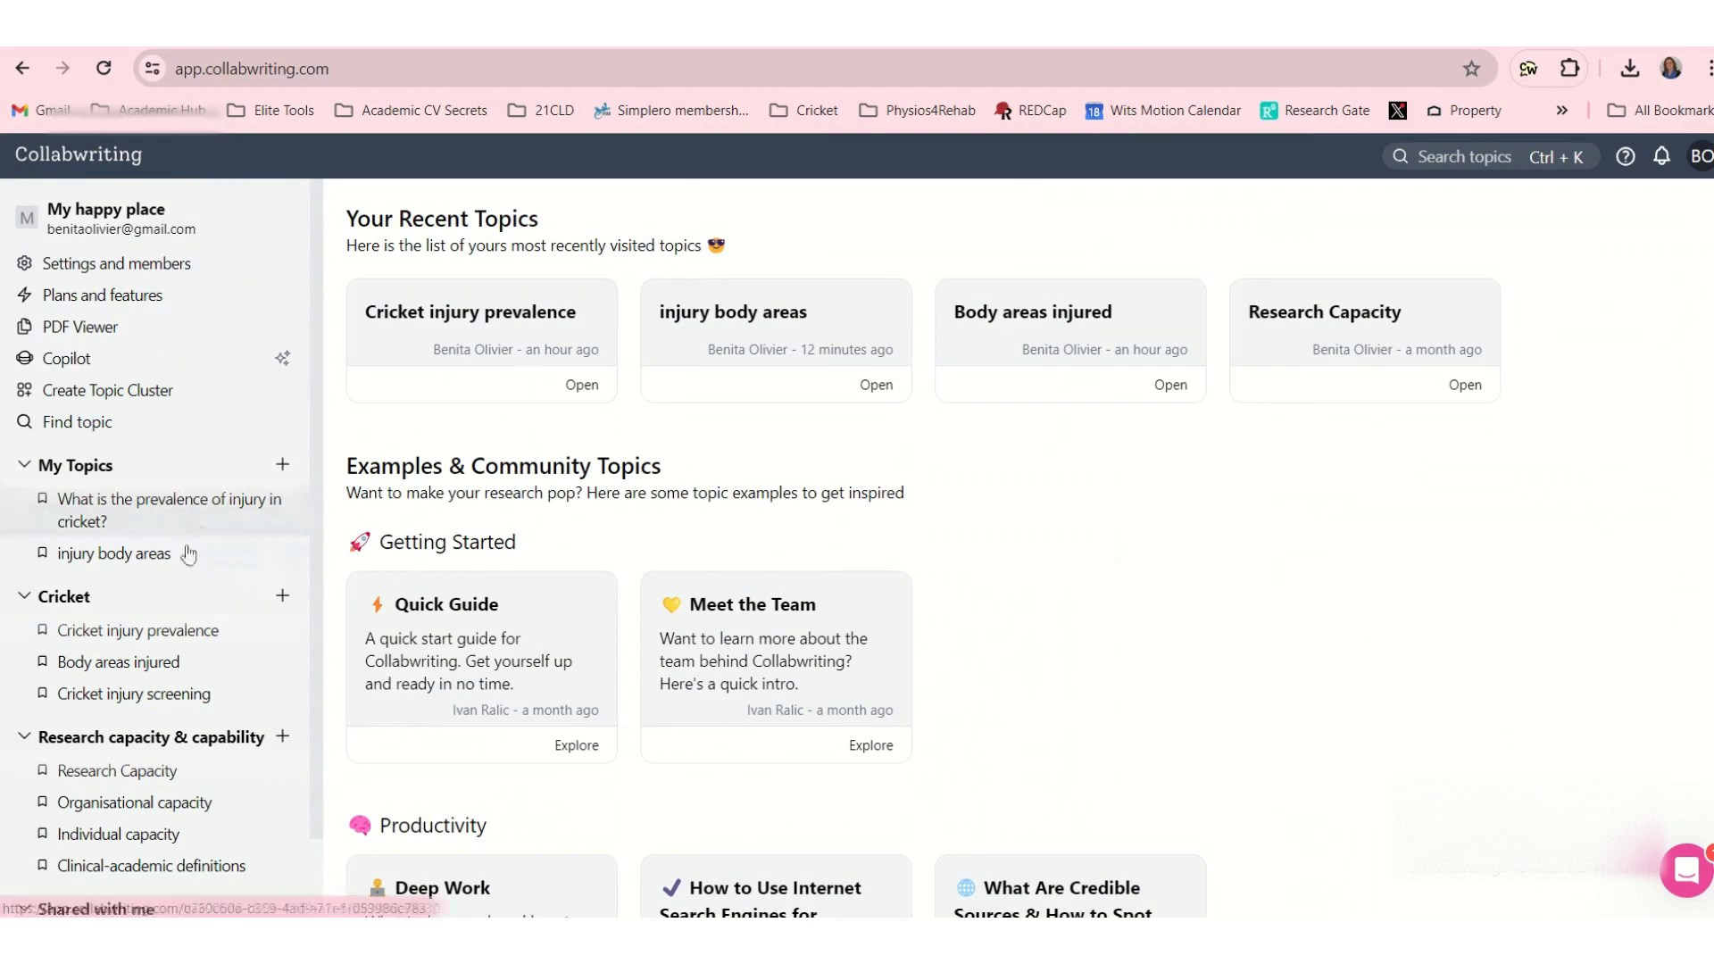
left_click(167, 632)
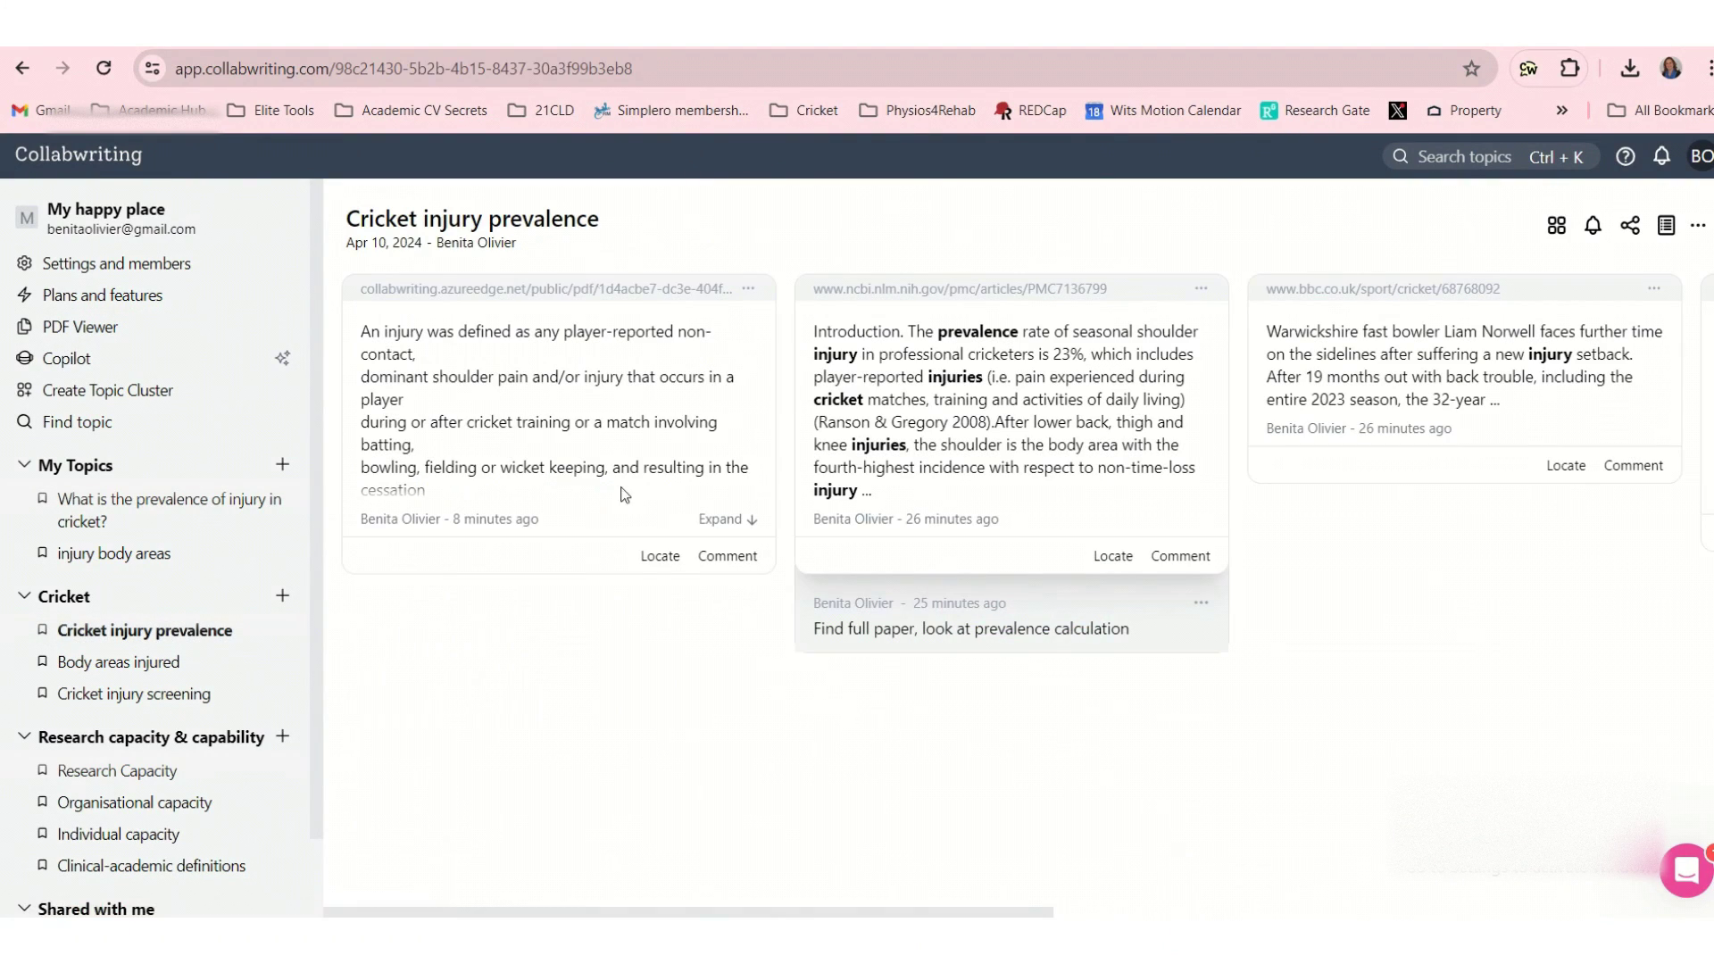